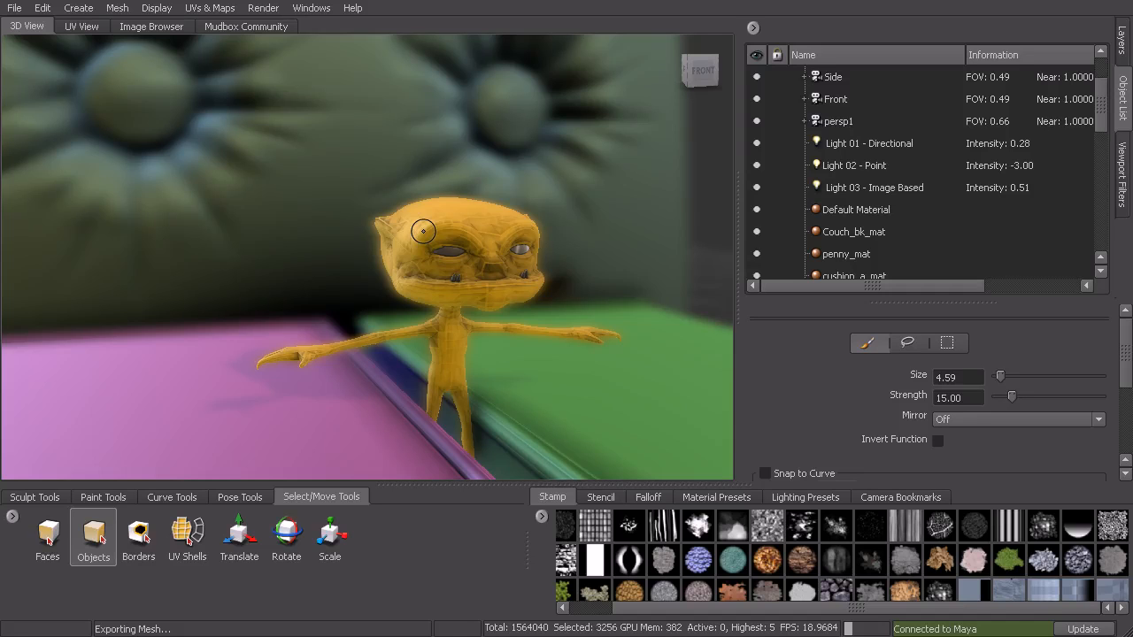
Step: Examine the selected creature mesh up close and check whether it has a UV layout
mouse_move(456, 230)
left_mouse_down("alt")
mouse_move(558, 234)
mouse_move(332, 220)
mouse_move(438, 261)
mouse_move(449, 230)
left_mouse_up("alt")
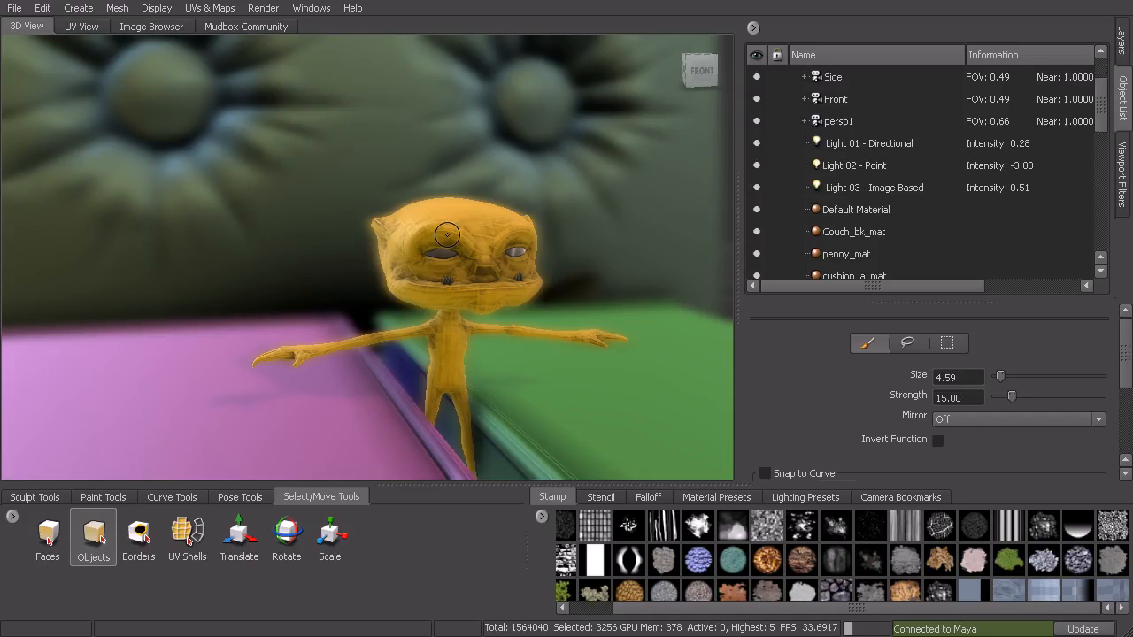
middle_click_drag(496, 222, 450, 211, "alt")
scroll(450, 210, "up", 3)
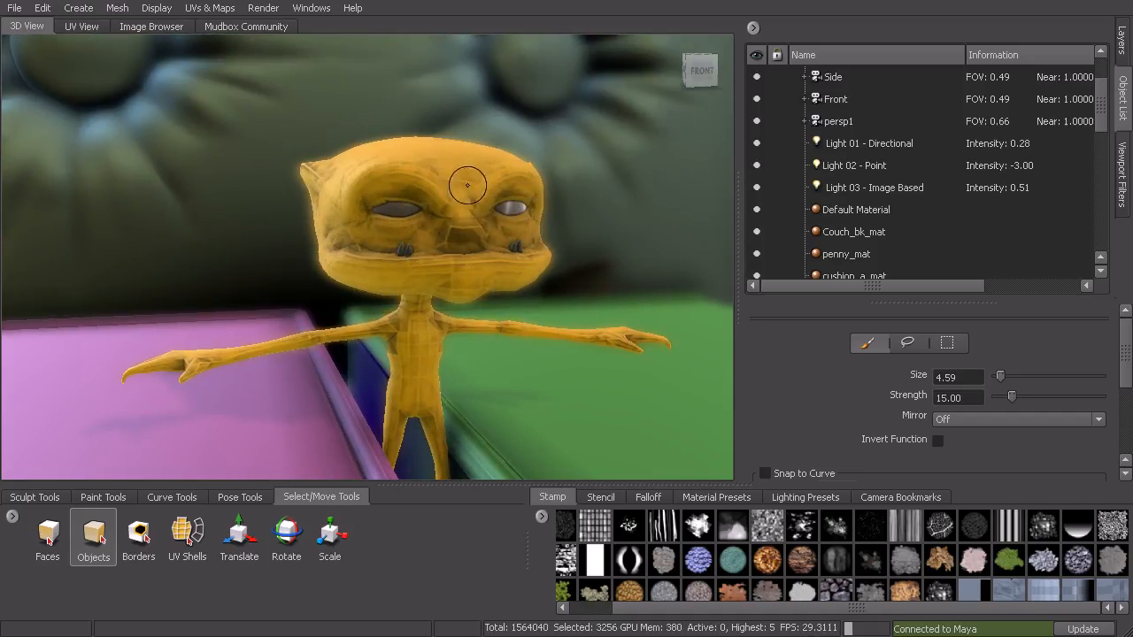
left_click(77, 26)
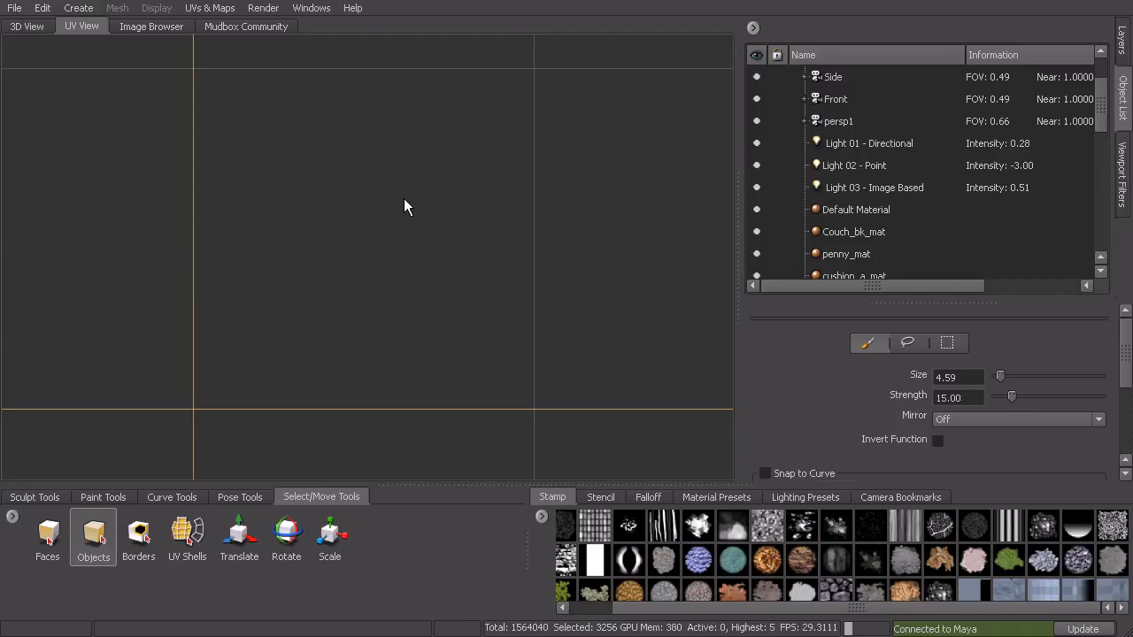
left_click(27, 26)
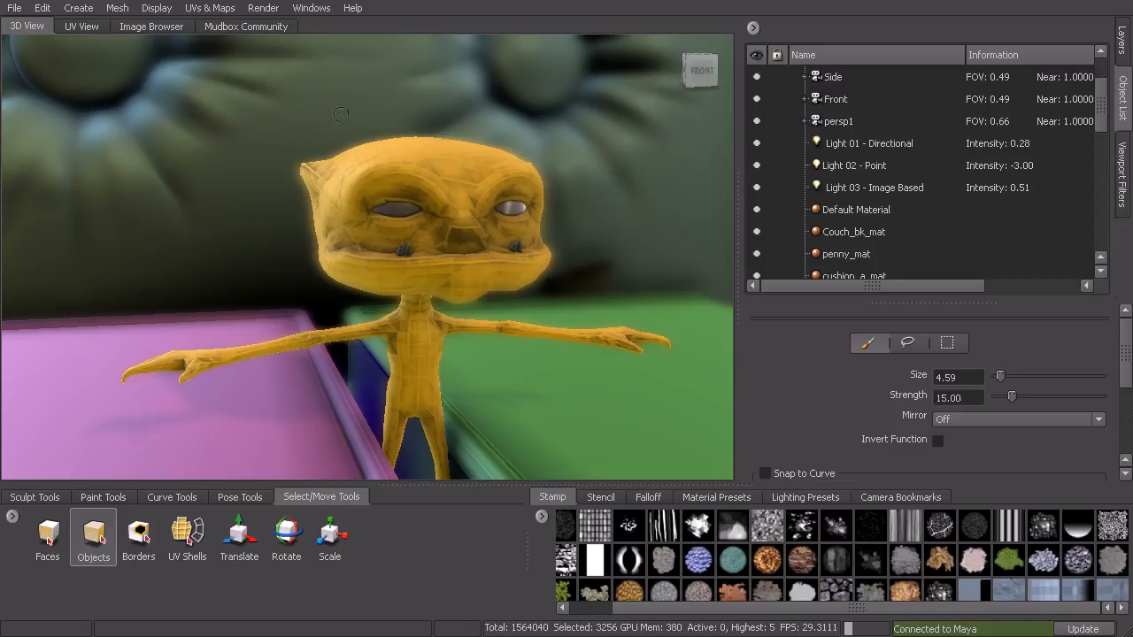
Step: Try to create UVs for the selected creature on one UV tile and check the UV layout
left_click(212, 9)
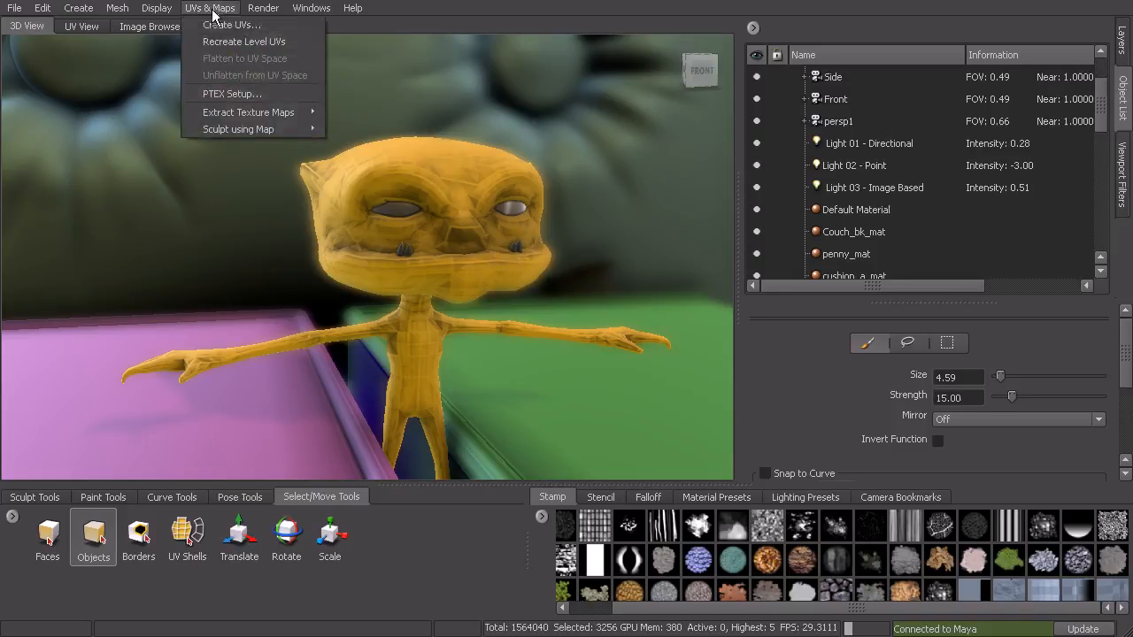
left_click(224, 25)
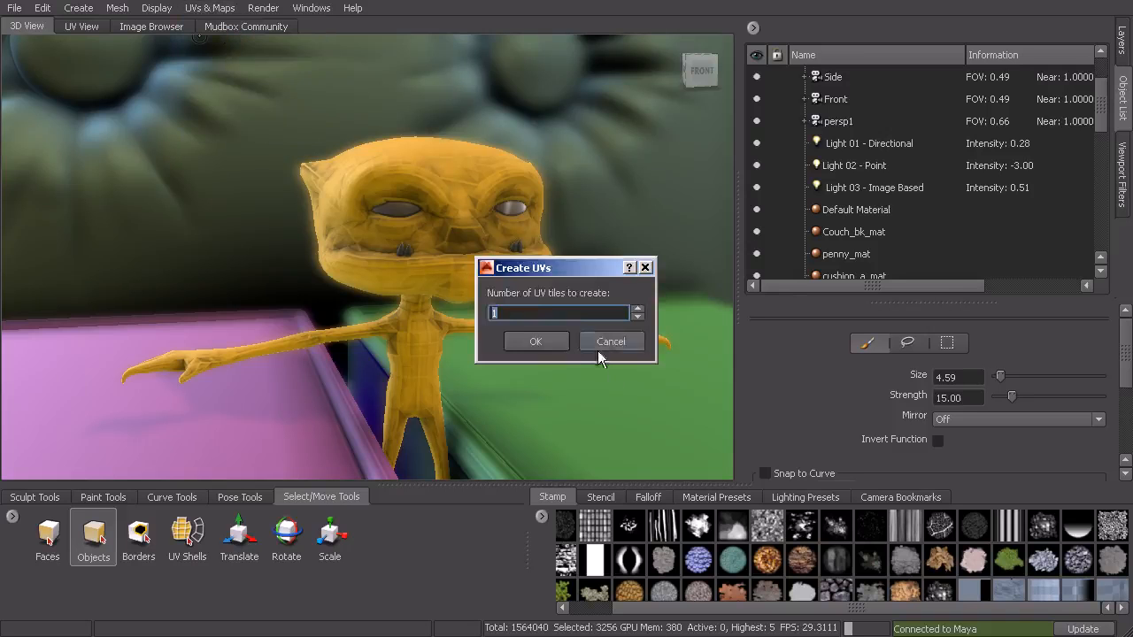
left_click_drag(571, 270, 706, 193)
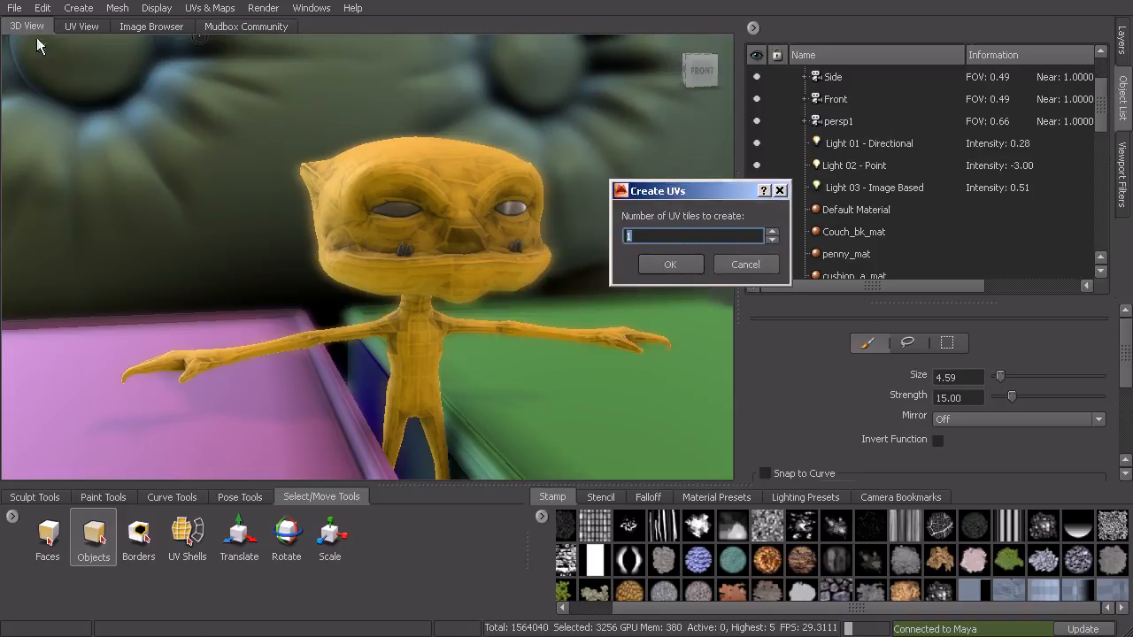
left_click(670, 263)
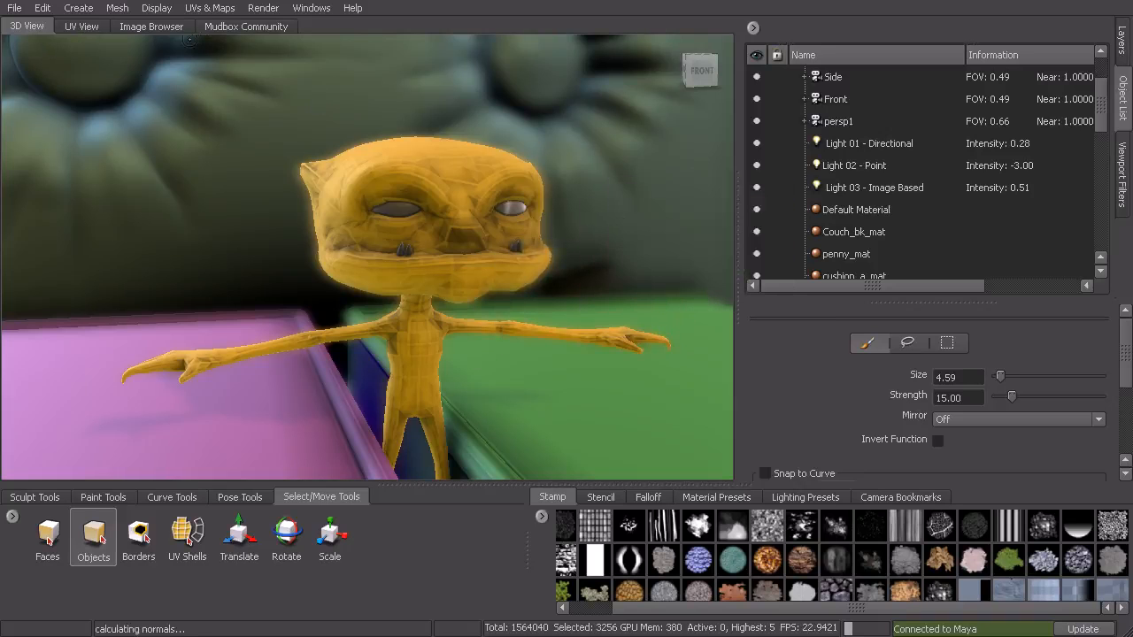
left_click(81, 27)
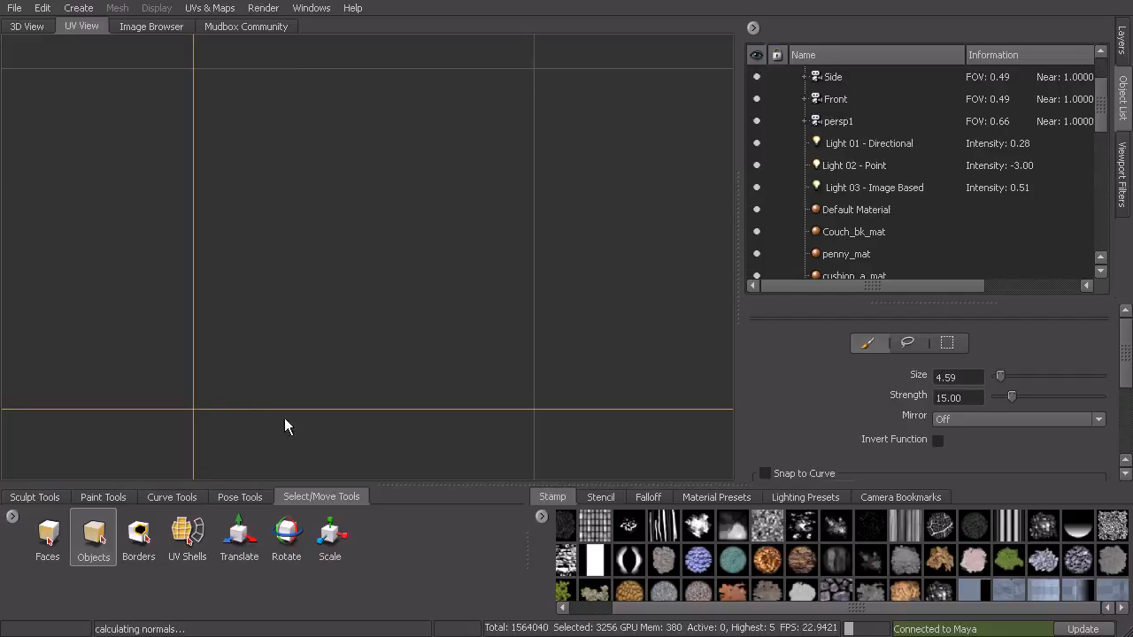
Step: Create UVs for the selected creature with one UV tile and display the new layout in the UV view
left_click(34, 27)
left_click(210, 8)
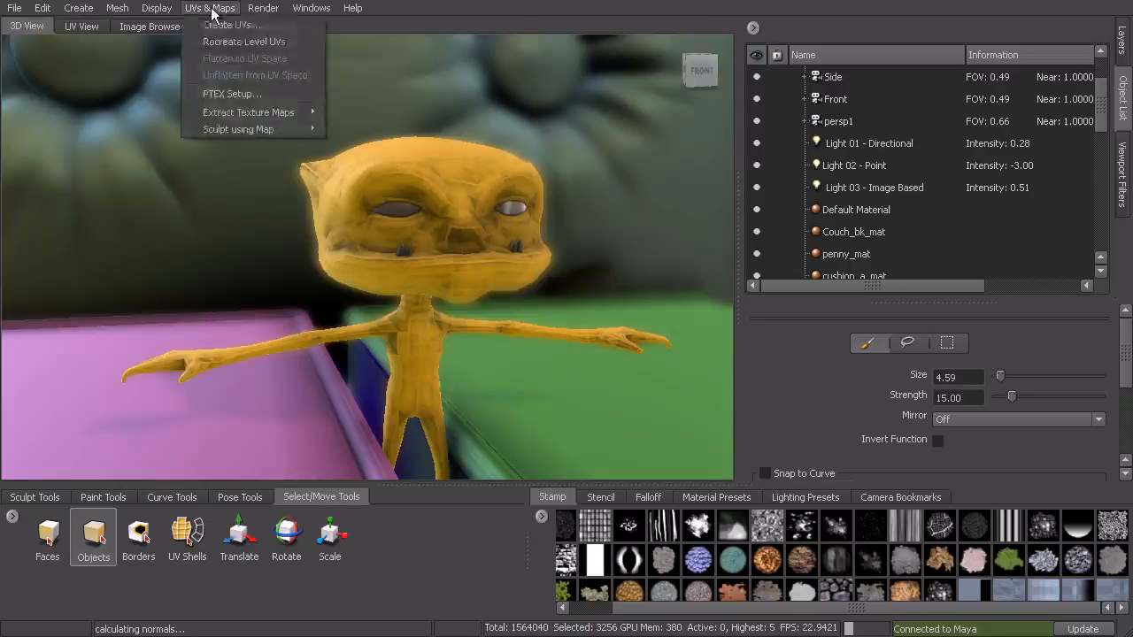
left_click(216, 26)
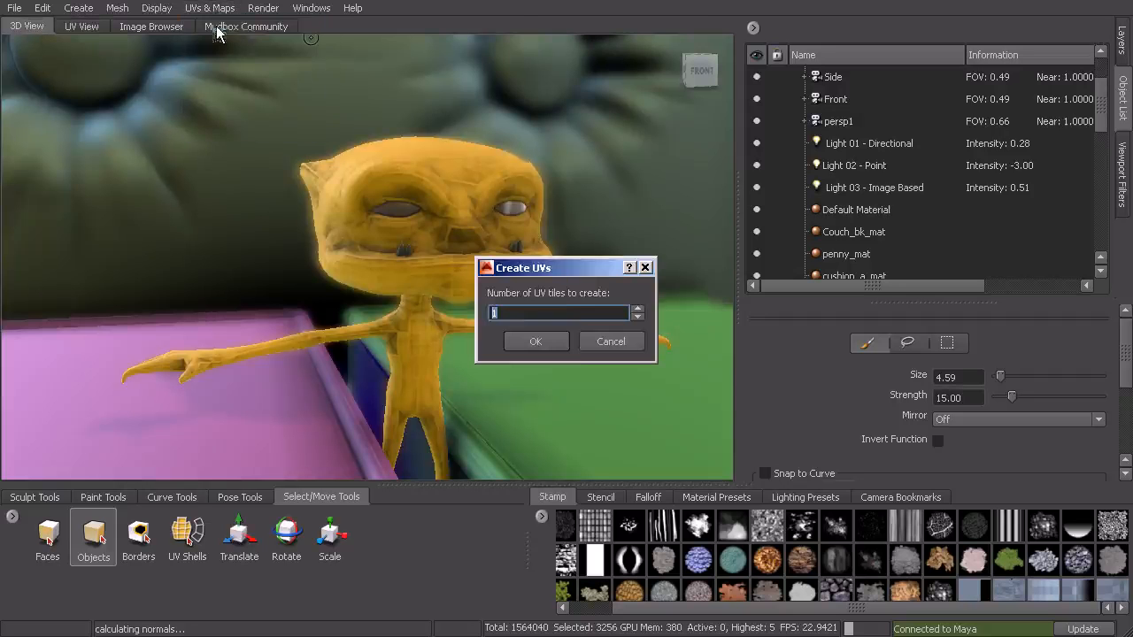
left_click(561, 349)
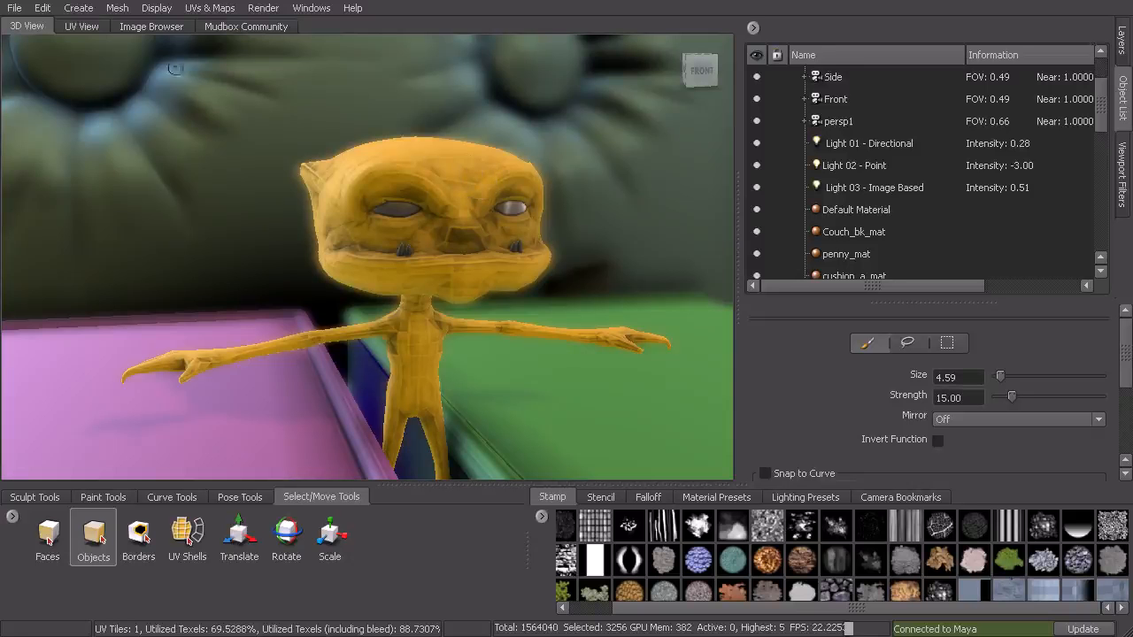
left_click(77, 27)
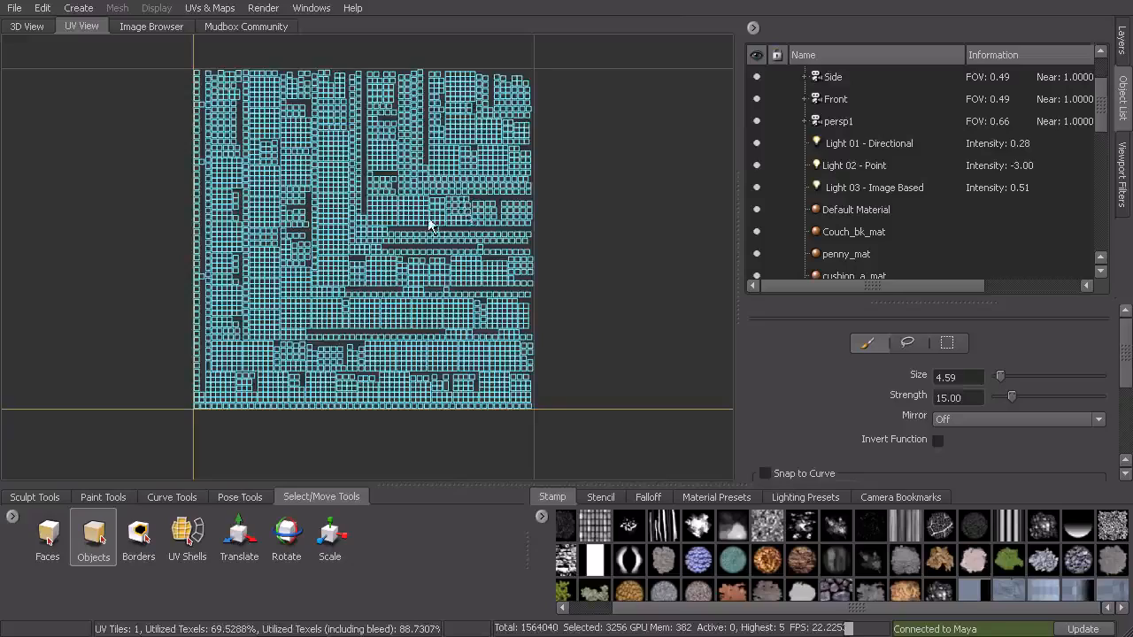
Step: Examine the creature's generated UV shells across the whole tile and compare them with the 3D model
right_click_drag(392, 230, 532, 227, "alt")
middle_click_drag(533, 219, 582, 319, "alt")
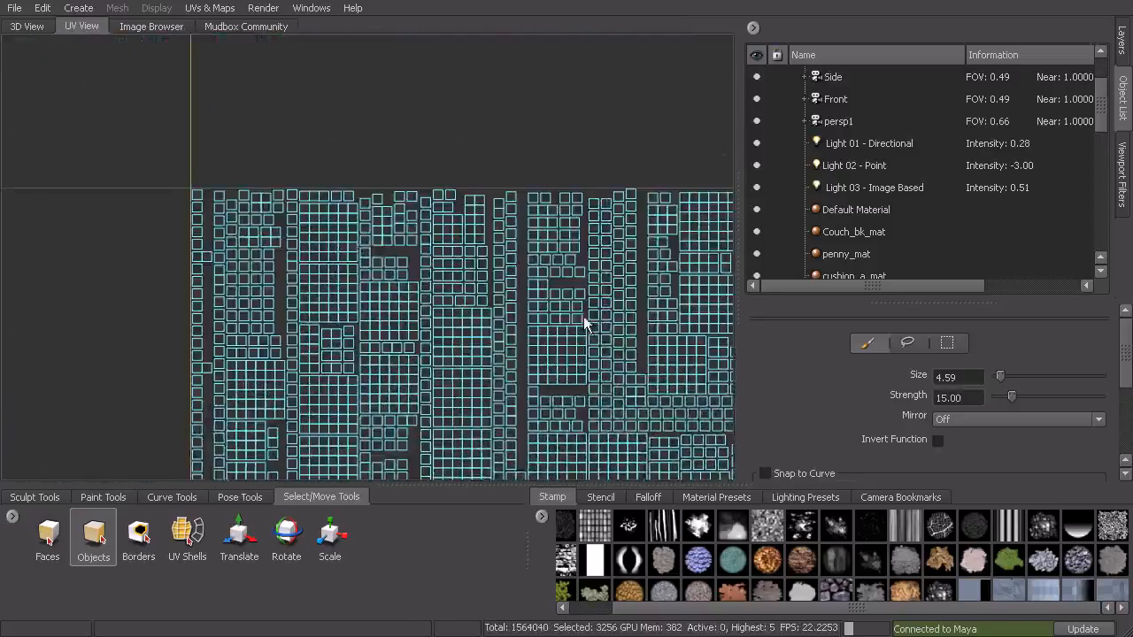
middle_click_drag(596, 274, 470, 223, "alt")
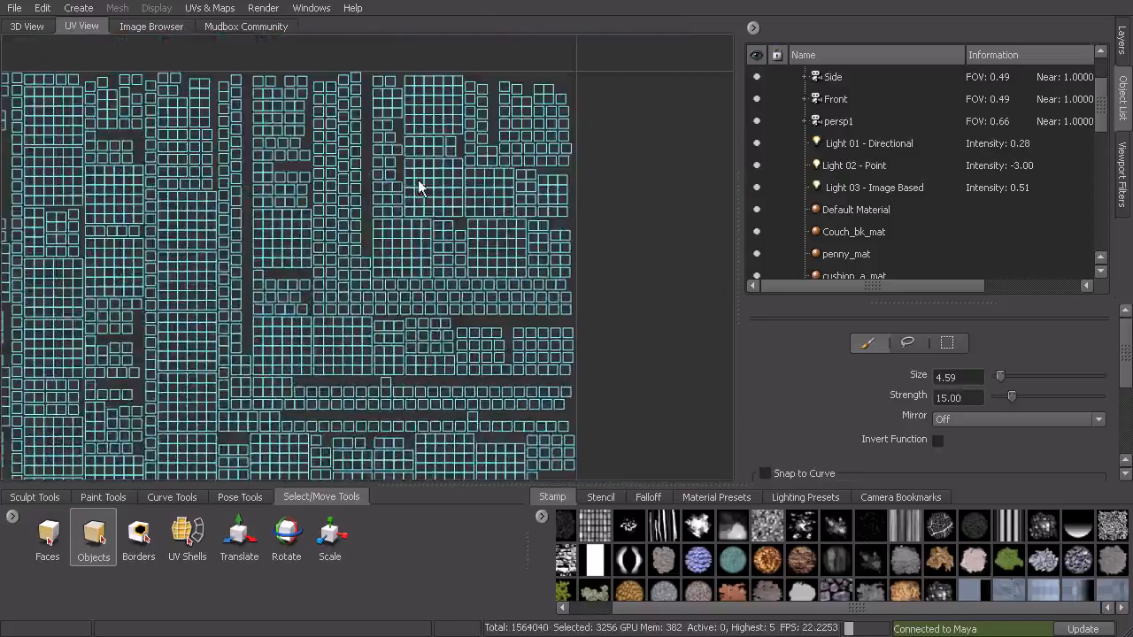
right_click_drag(607, 141, 512, 164, "alt")
middle_click_drag(494, 191, 549, 137, "alt")
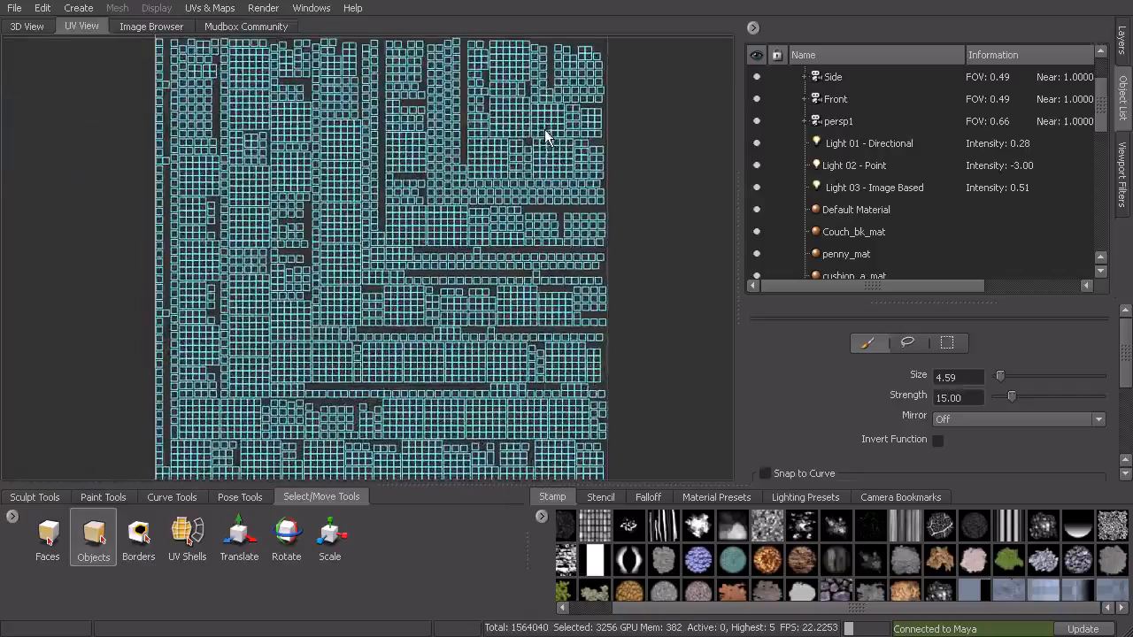
left_click(25, 27)
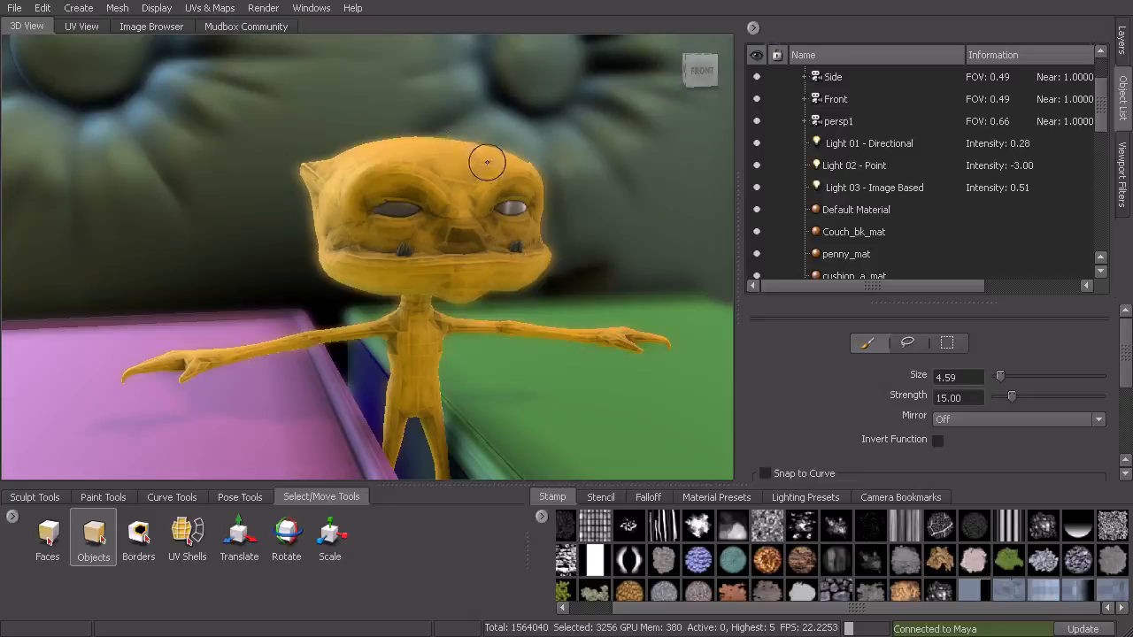
left_click(81, 27)
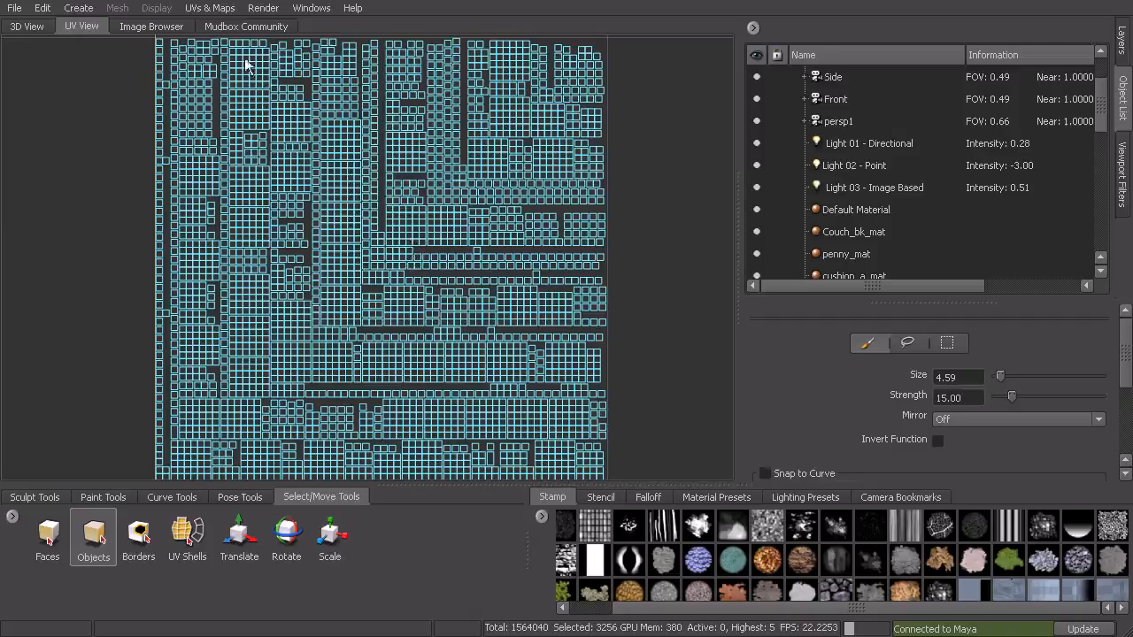
left_click(217, 9)
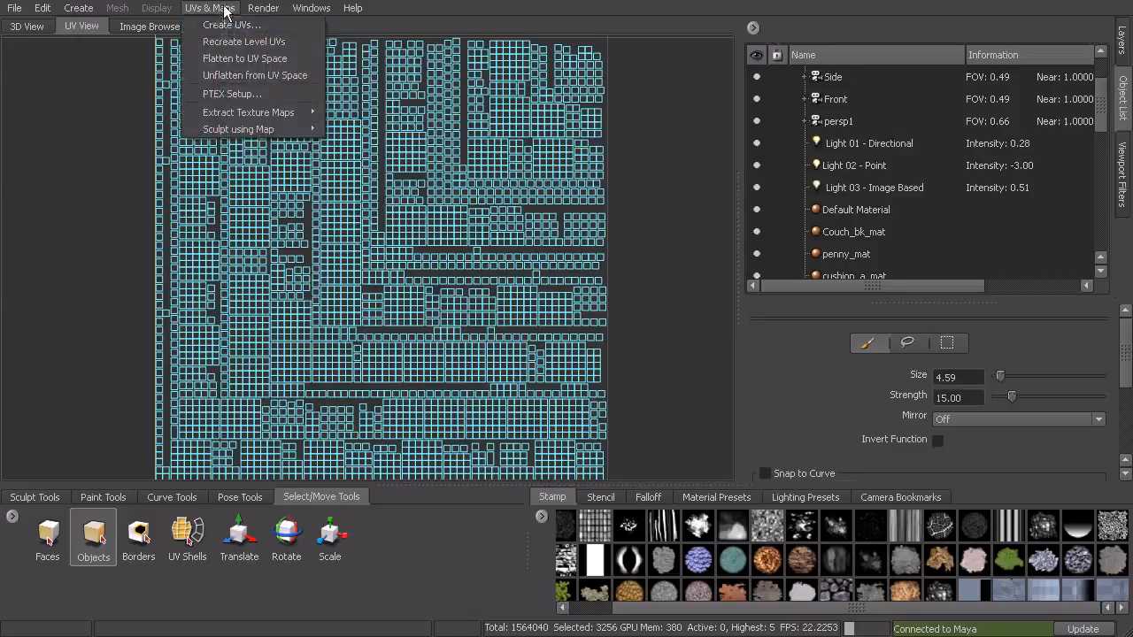
left_click(27, 27)
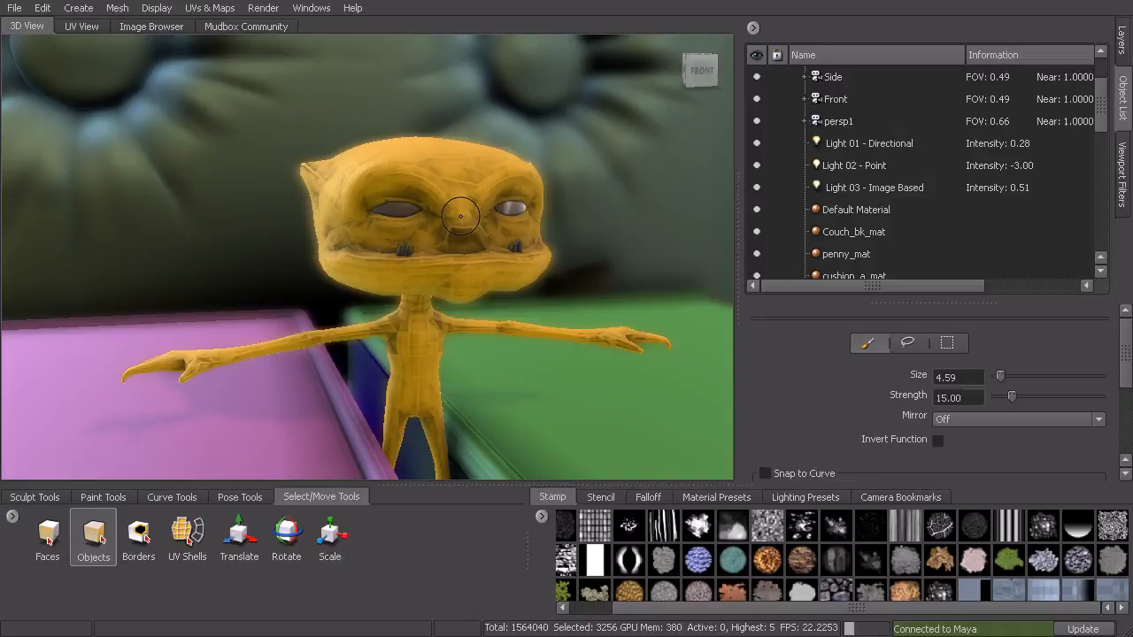
Step: Send the selected creature to Maya by adding it to the current scene
right_click_drag(454, 98, 427, 199, "alt")
mouse_move(491, 180)
middle_mouse_down("alt")
mouse_move(465, 254)
mouse_move(497, 190)
middle_mouse_up("alt")
right_click_drag(496, 191, 520, 257, "alt")
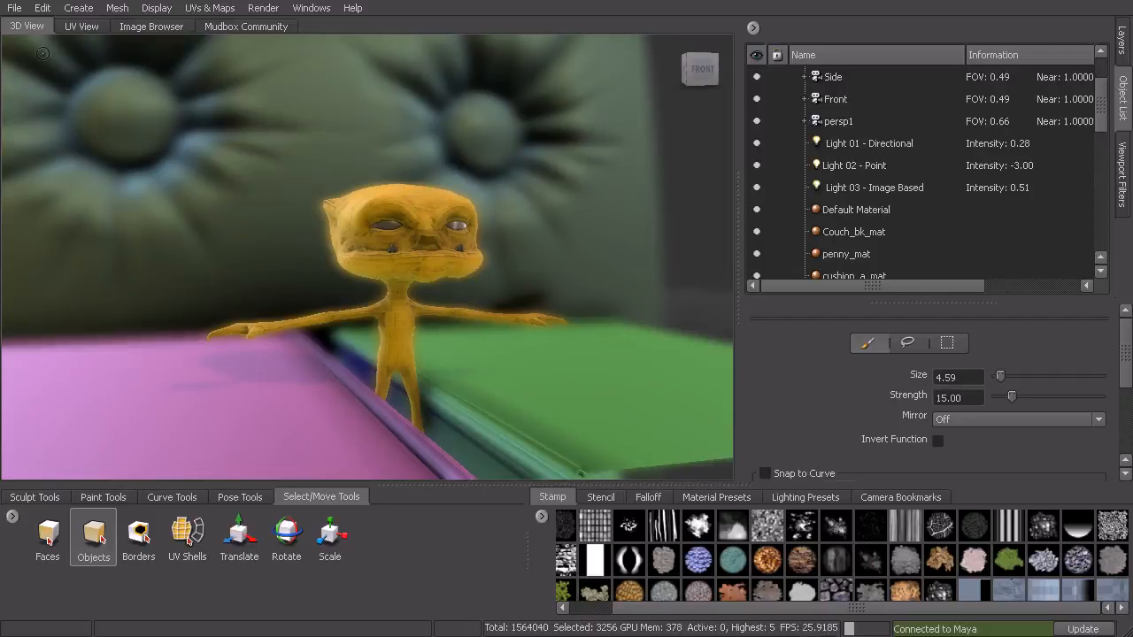
left_click(15, 9)
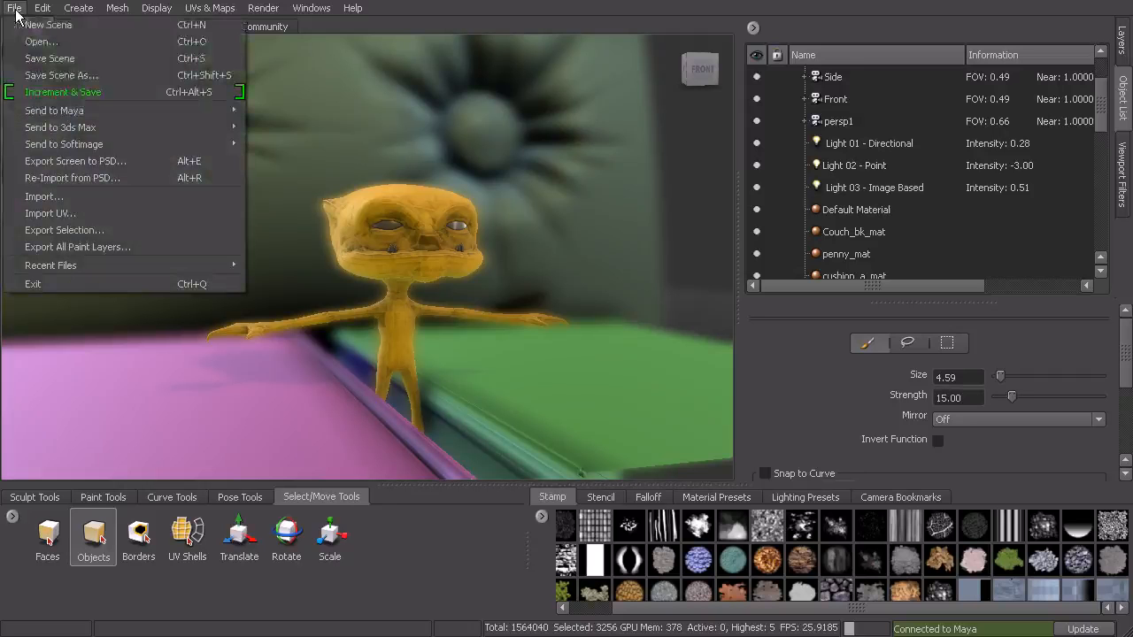
mouse_move(50, 112)
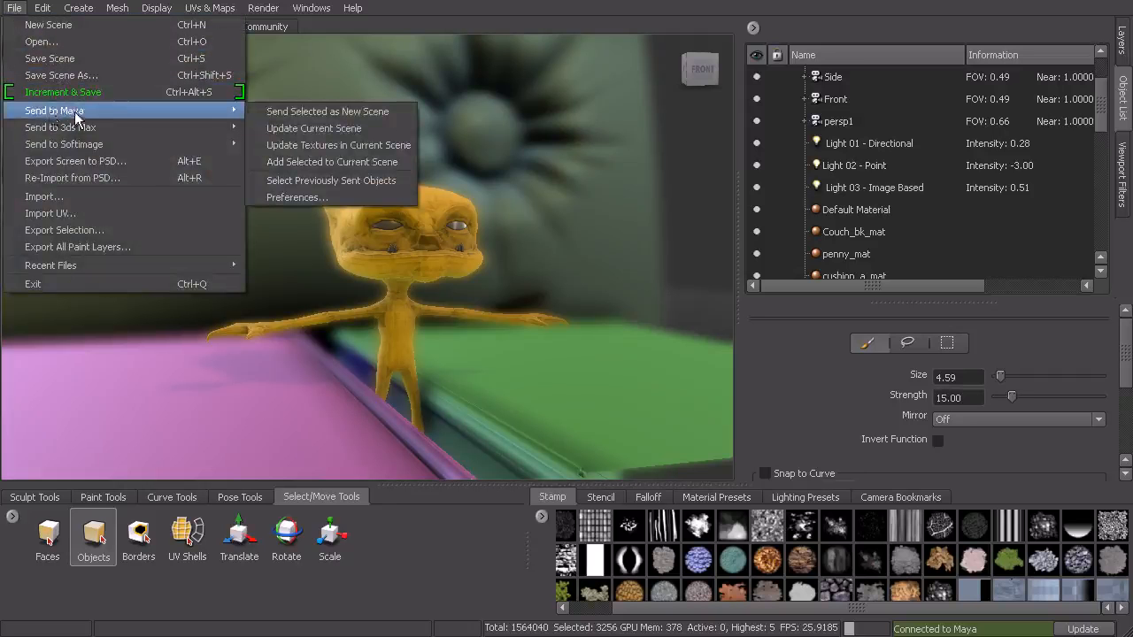
left_click(328, 162)
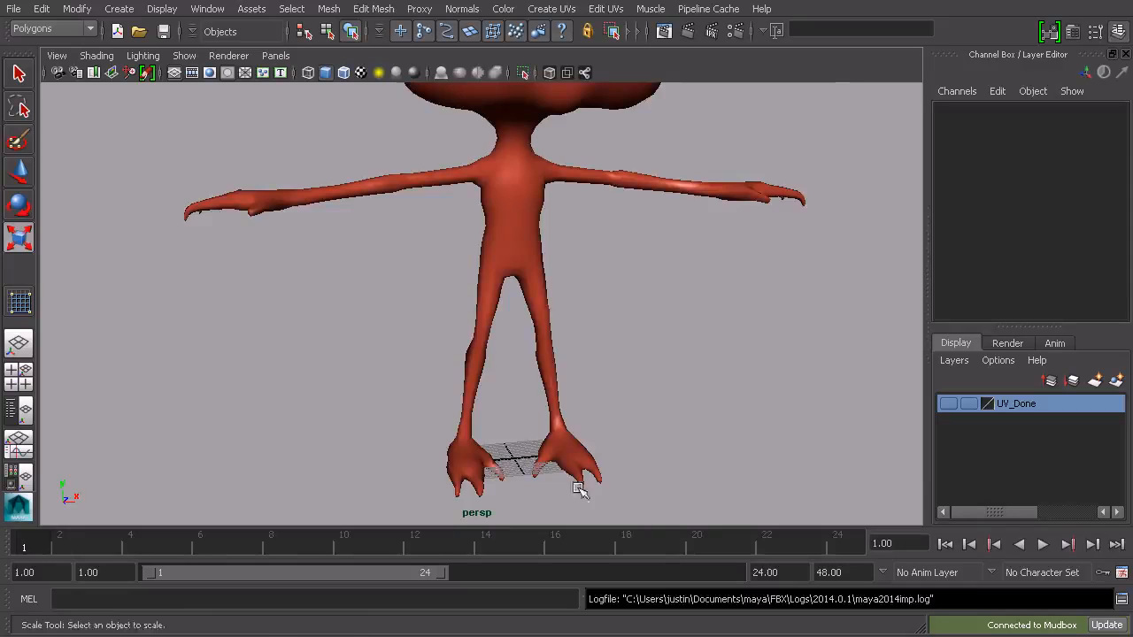
Step: In Maya, select the imp mesh and open the UV Texture Editor, placing its window within view
left_click(513, 245)
left_click_drag(675, 235, 628, 217, "alt")
middle_click_drag(628, 217, 617, 257, "alt")
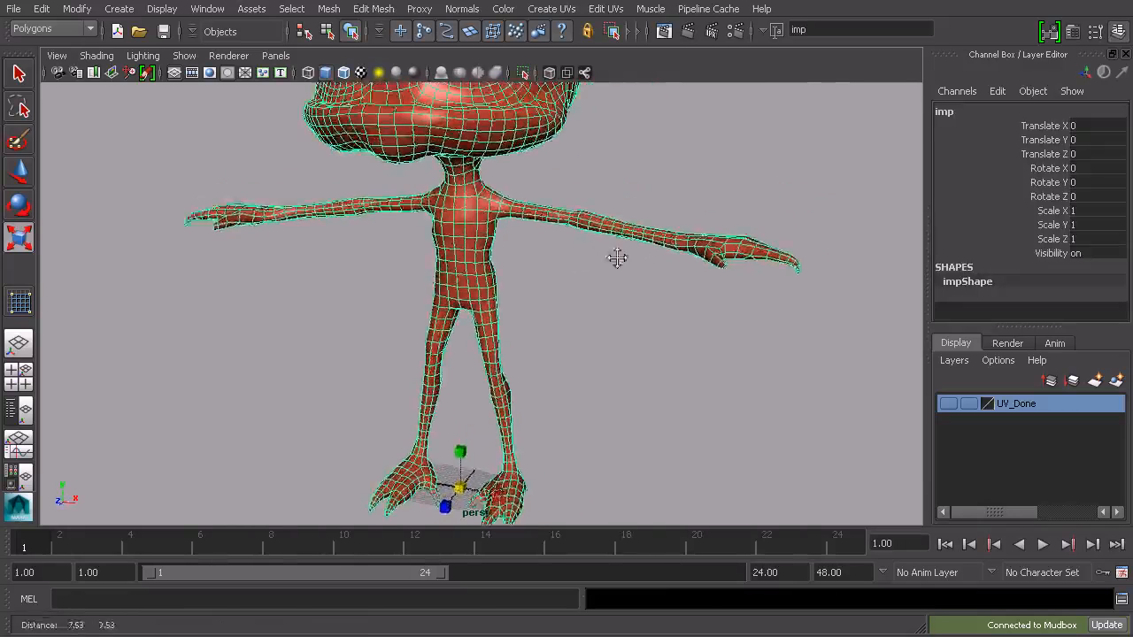
right_click_drag(617, 256, 508, 236, "alt")
left_click_drag(507, 237, 577, 238, "alt")
middle_click_drag(577, 238, 518, 238, "alt")
left_click_drag(566, 241, 513, 239, "alt")
right_click_drag(513, 240, 629, 253, "alt")
middle_click_drag(588, 231, 584, 273, "alt")
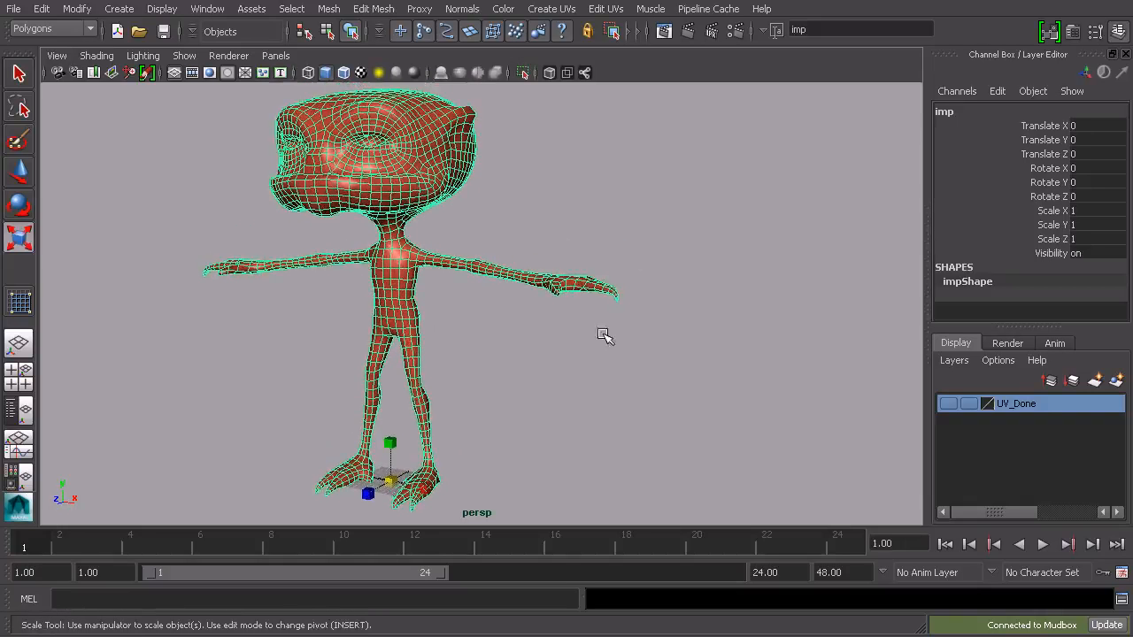
left_click(206, 9)
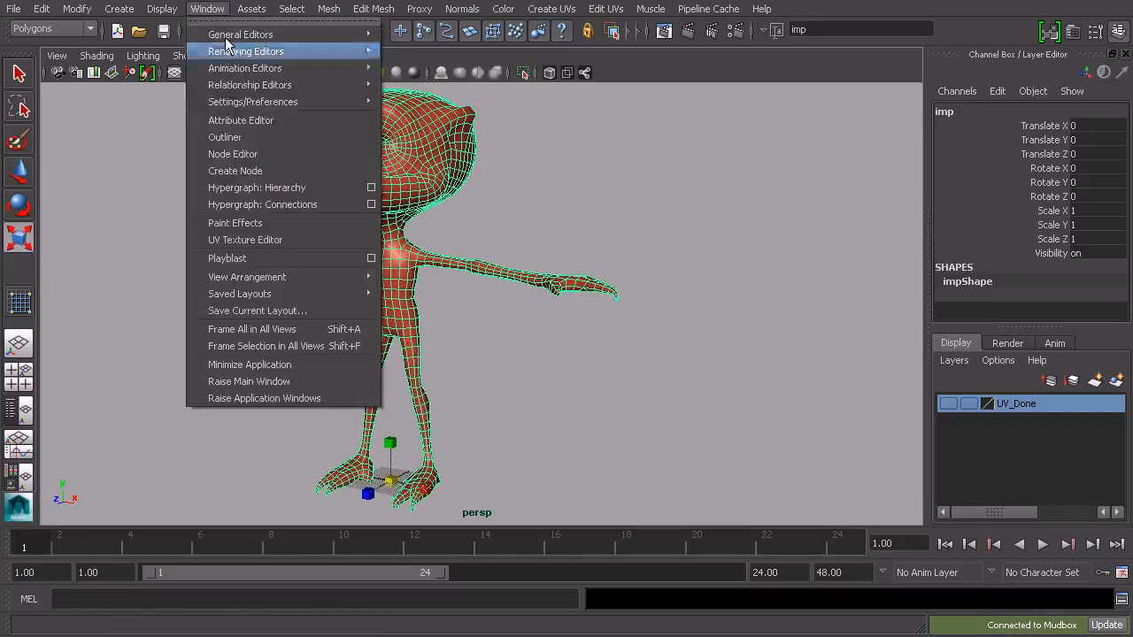
left_click(256, 239)
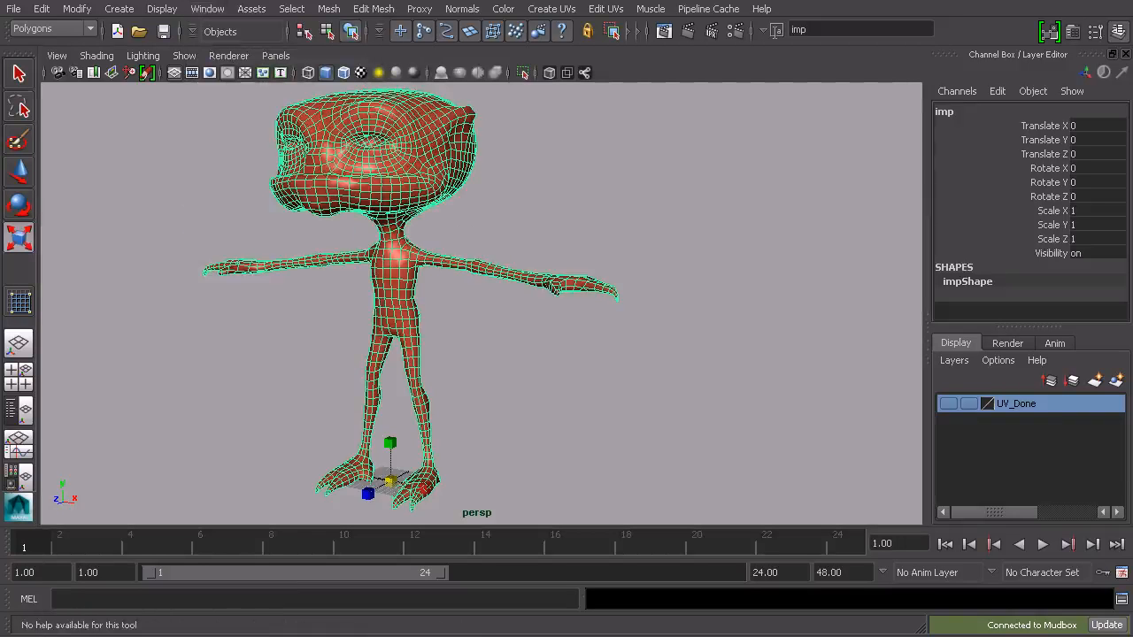
left_click_drag(1132, 78, 897, 7)
Step: Examine the imp's UV layout across the full 0 to 1 space in the UV Texture Editor
middle_click_drag(532, 385, 797, 362, "alt")
right_click_drag(797, 362, 584, 357, "alt")
middle_click_drag(417, 354, 599, 351, "alt")
right_click_drag(600, 352, 745, 379, "alt")
middle_click_drag(745, 379, 791, 388, "alt")
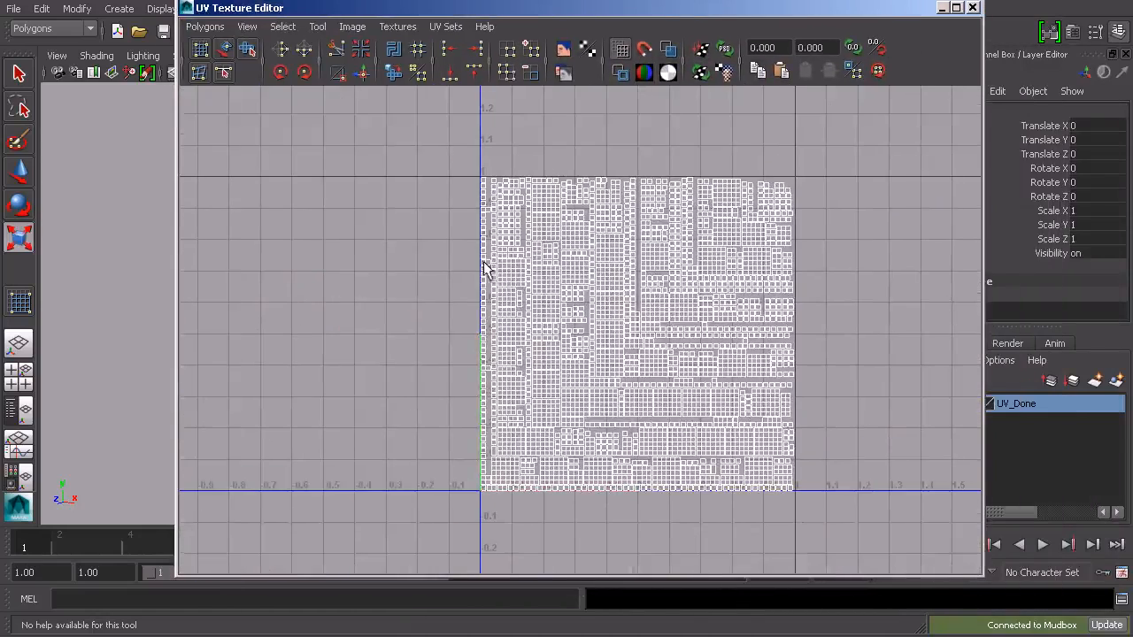
right_click_drag(551, 263, 814, 299, "alt")
Step: Select a single face on the imp's head to inspect its UV piece beside the model
right_click_drag(664, 255, 675, 292)
left_click(579, 231)
left_click_drag(552, 11, 1001, 27)
left_click_drag(619, 133, 566, 177, "alt")
right_click_drag(566, 177, 20, 237, "alt")
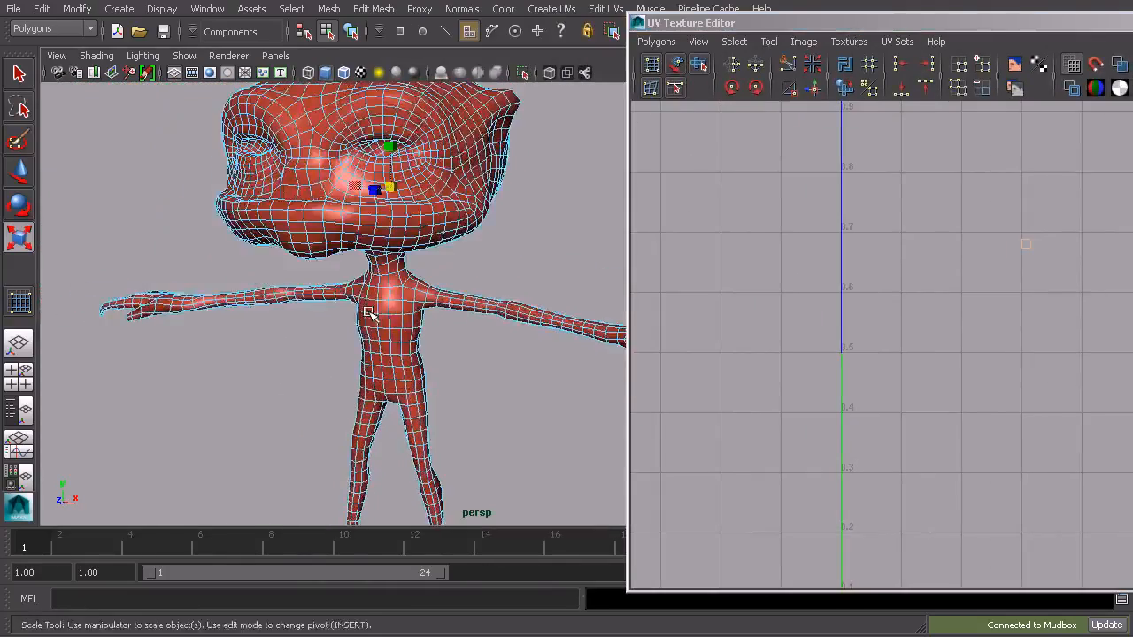
Step: Return the imp to object mode and apply Automatic Mapping to it, keeping the UV editor beside the model
left_click_drag(921, 23, 616, 53)
left_click_drag(338, 51, 434, 41)
key("F8")
key("f")
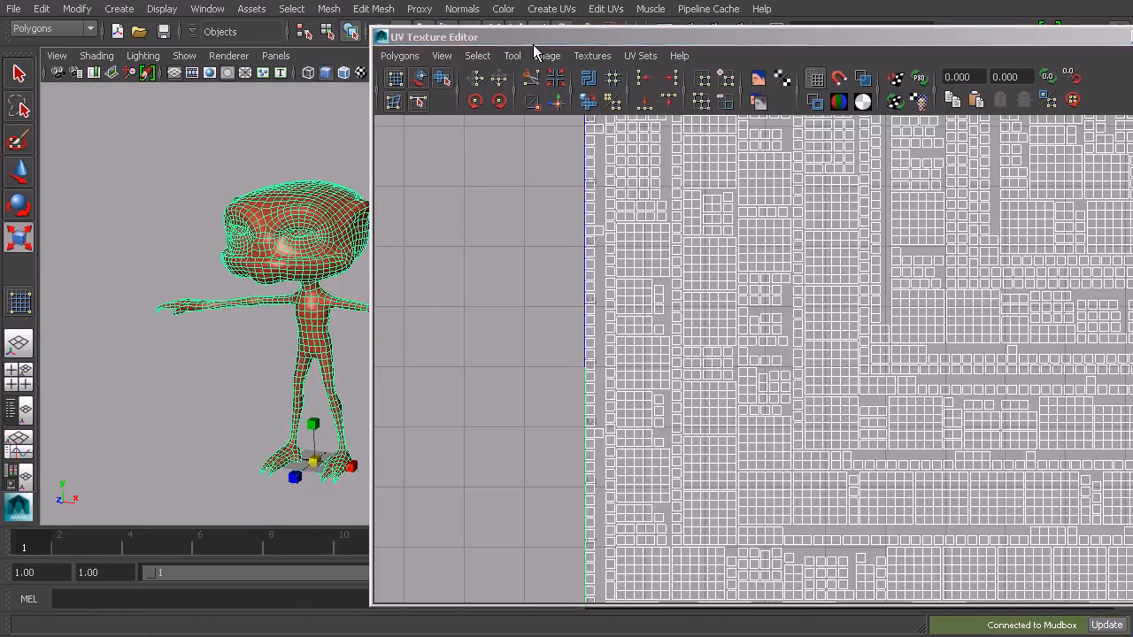
left_click_drag(655, 44, 625, 38)
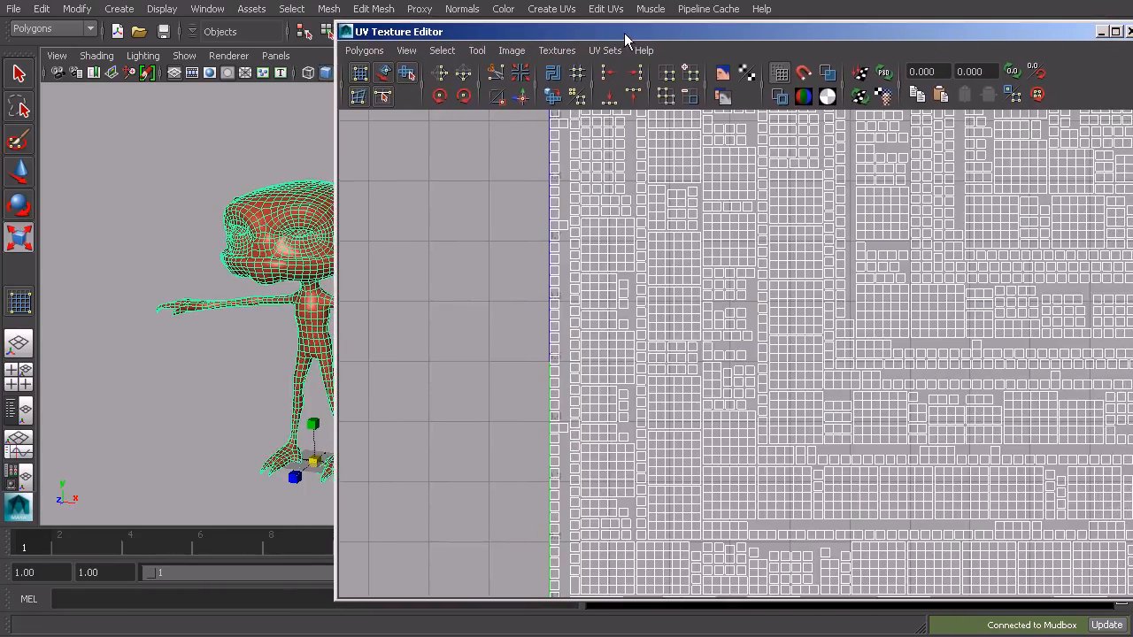
left_click(560, 8)
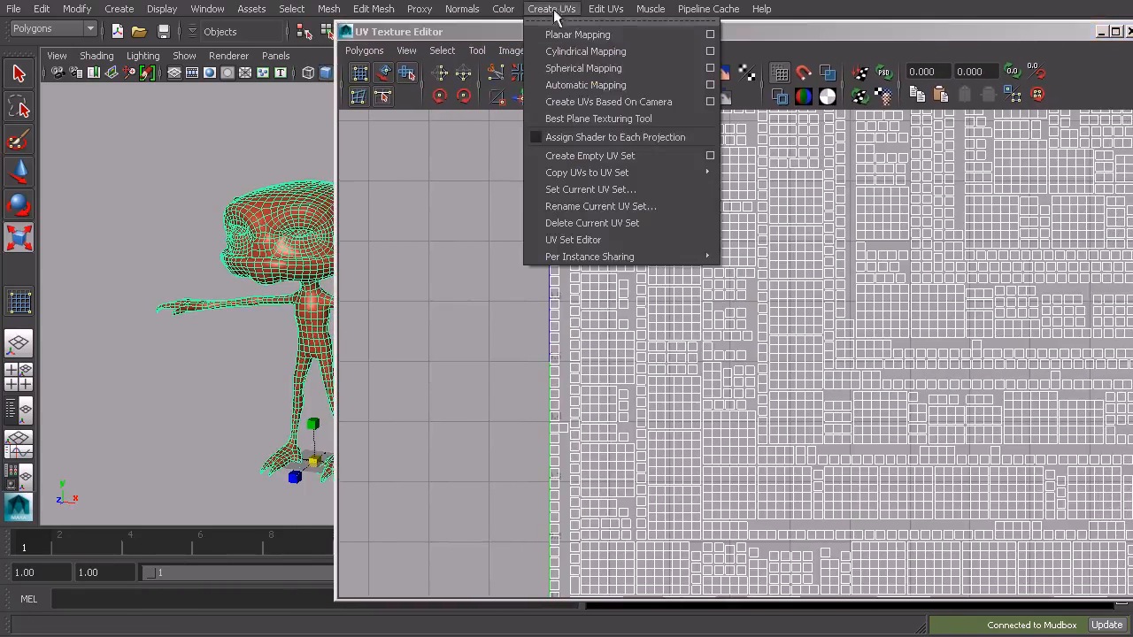
left_click(584, 85)
Step: Select the UV shell of the top of the head and move it outside the 0 to 1 space on the negative U side
right_click_drag(943, 351, 874, 294, "alt")
left_click_drag(876, 273, 796, 315)
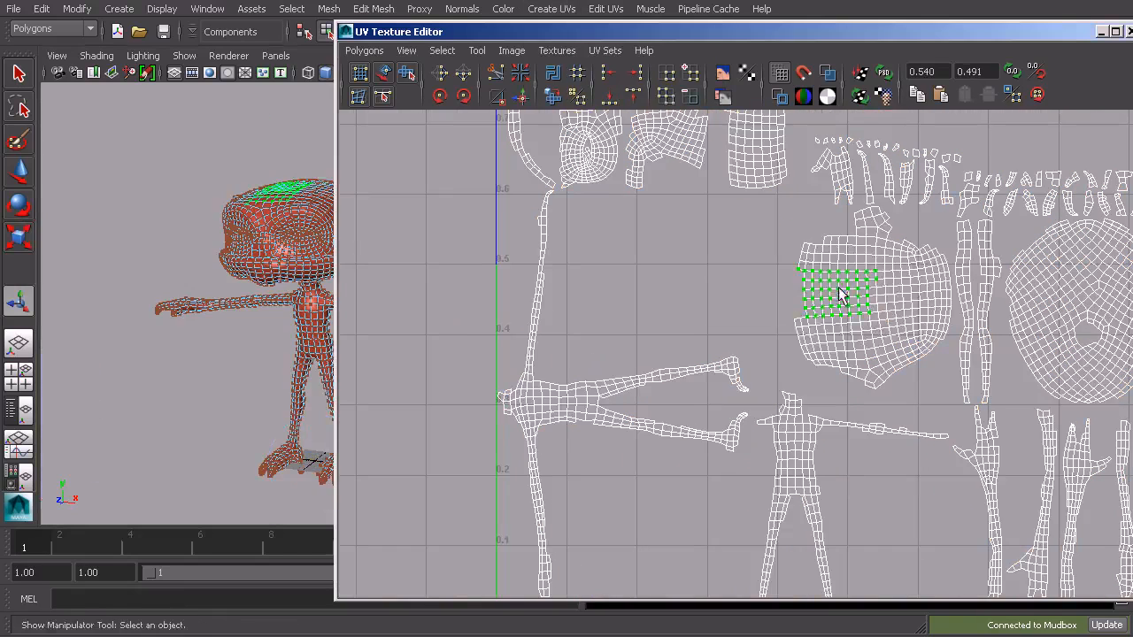
right_click_drag(839, 290, 887, 290, "ctrl")
key("w")
left_click_drag(867, 303, 362, 198)
middle_click_drag(362, 197, 668, 305, "alt")
Step: Select the front face UV shell and move it outside the 0 to 1 space, above the top-of-head shell
left_click_drag(624, 225, 652, 282)
right_click_drag(652, 262, 720, 243, "ctrl")
left_click_drag(657, 283, 414, 191)
middle_click_drag(414, 191, 651, 267, "alt")
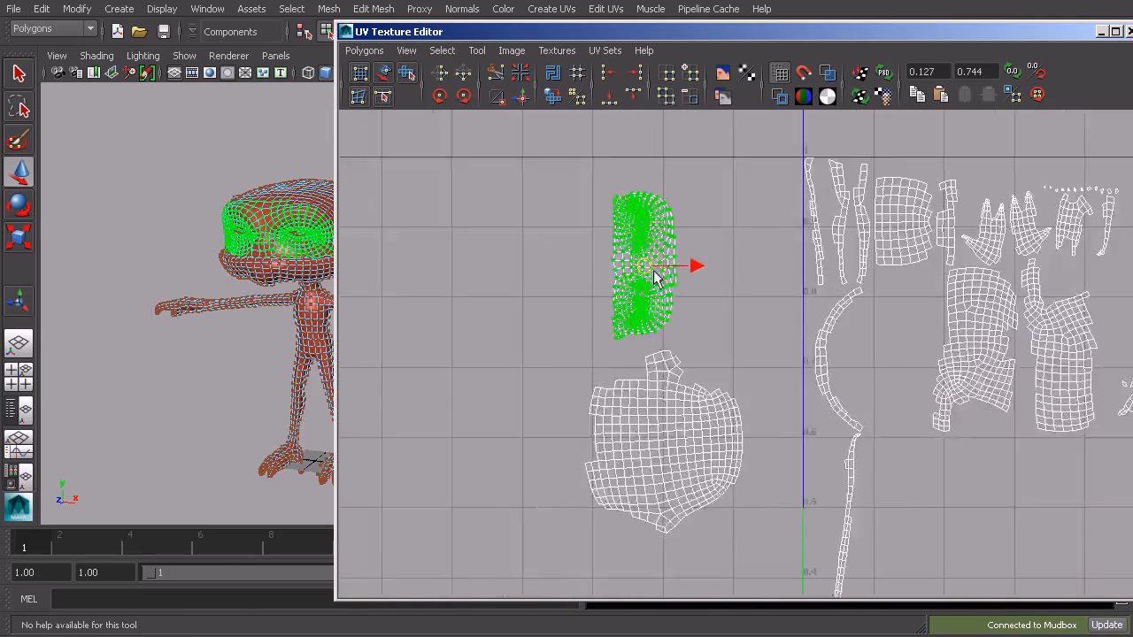
Step: Select all UVs of the front face shell and rotate it a quarter turn so the eyes lie side by side
right_click_drag(650, 267, 941, 288, "alt")
left_click_drag(658, 141, 564, 258)
middle_click_drag(598, 264, 663, 347, "alt")
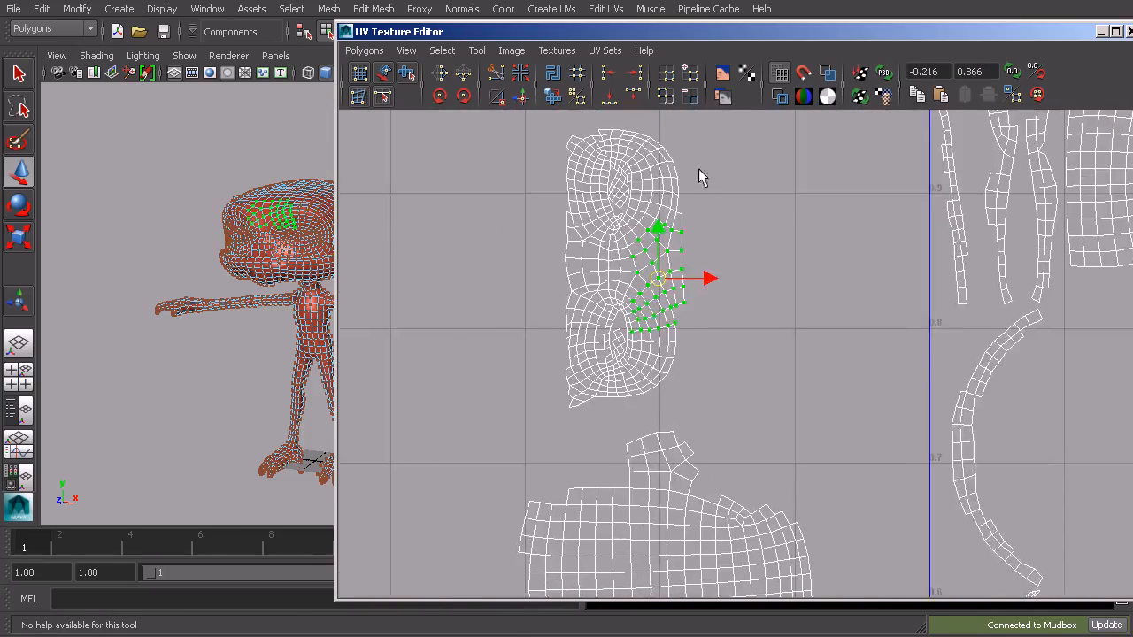
right_click_drag(751, 211, 639, 179, "alt")
mouse_move(521, 135)
left_mouse_down()
mouse_move(730, 363)
mouse_move(751, 408)
left_mouse_up()
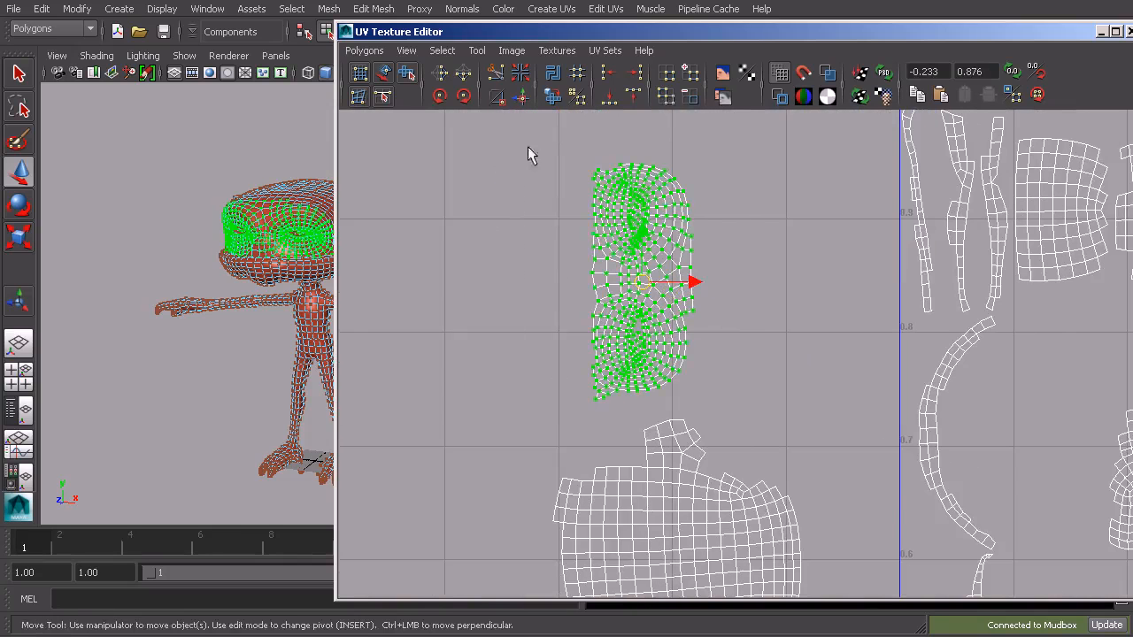
left_click(439, 96)
left_click(439, 95)
right_click_drag(499, 190, 651, 216, "alt")
right_click_drag(669, 226, 1013, 327, "alt")
middle_click_drag(684, 241, 873, 324, "alt")
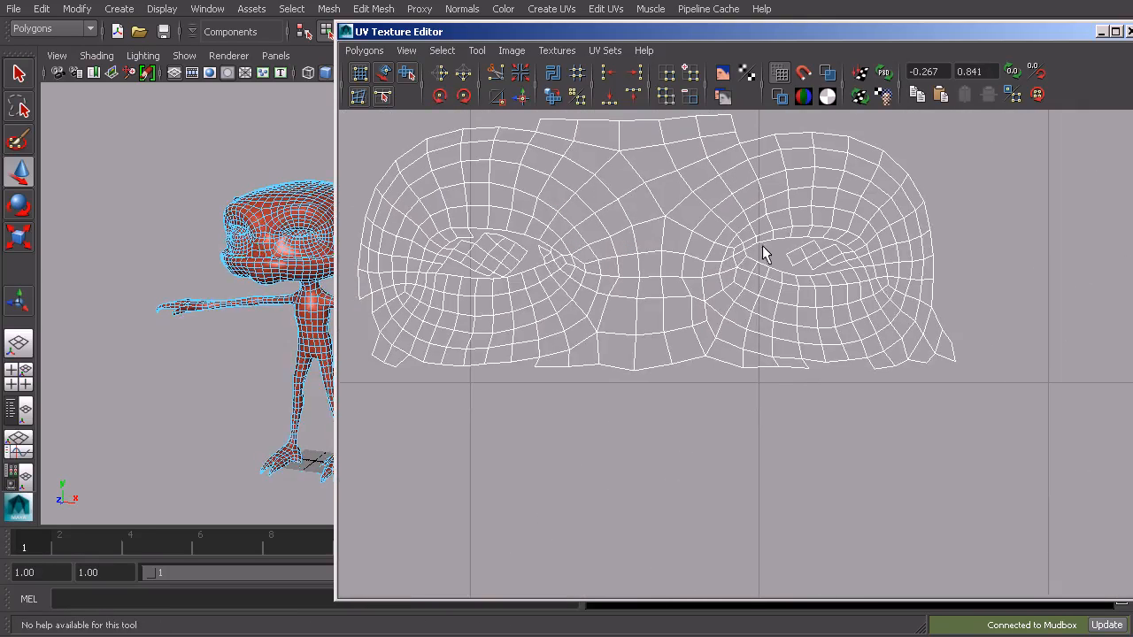
Step: Select the edges around both eyes of the face shell and move and sew the separated eye pieces into it
right_click_drag(543, 255, 422, 228)
left_click_drag(574, 296, 574, 296)
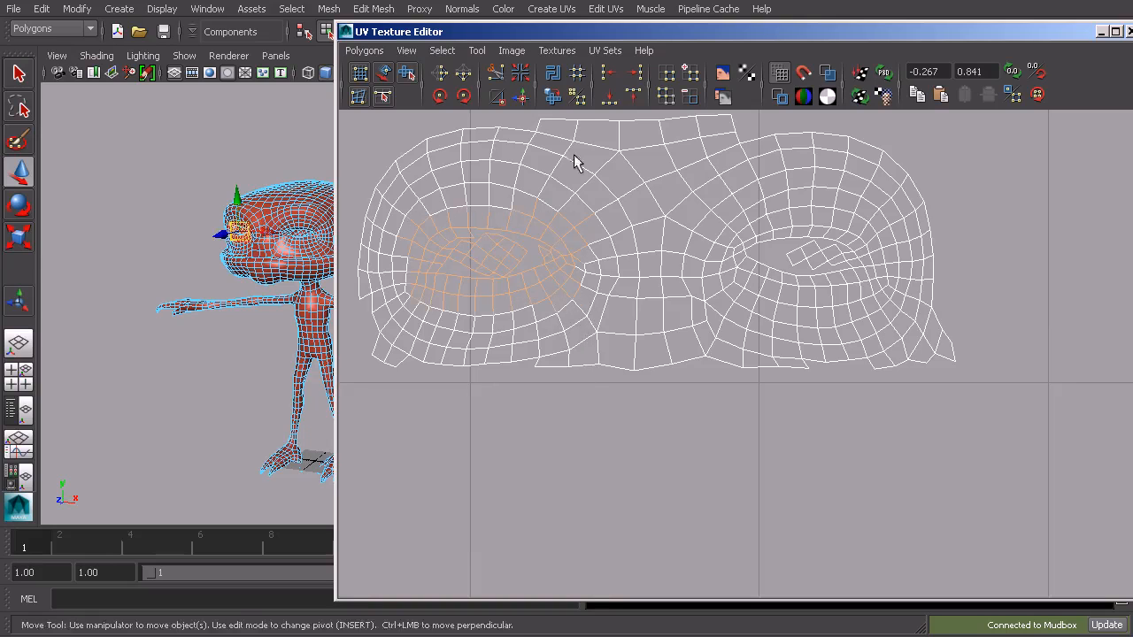
left_click(521, 97)
left_click_drag(817, 264, 817, 264)
left_click(521, 98)
left_click_drag(733, 228, 871, 287)
left_click(520, 97)
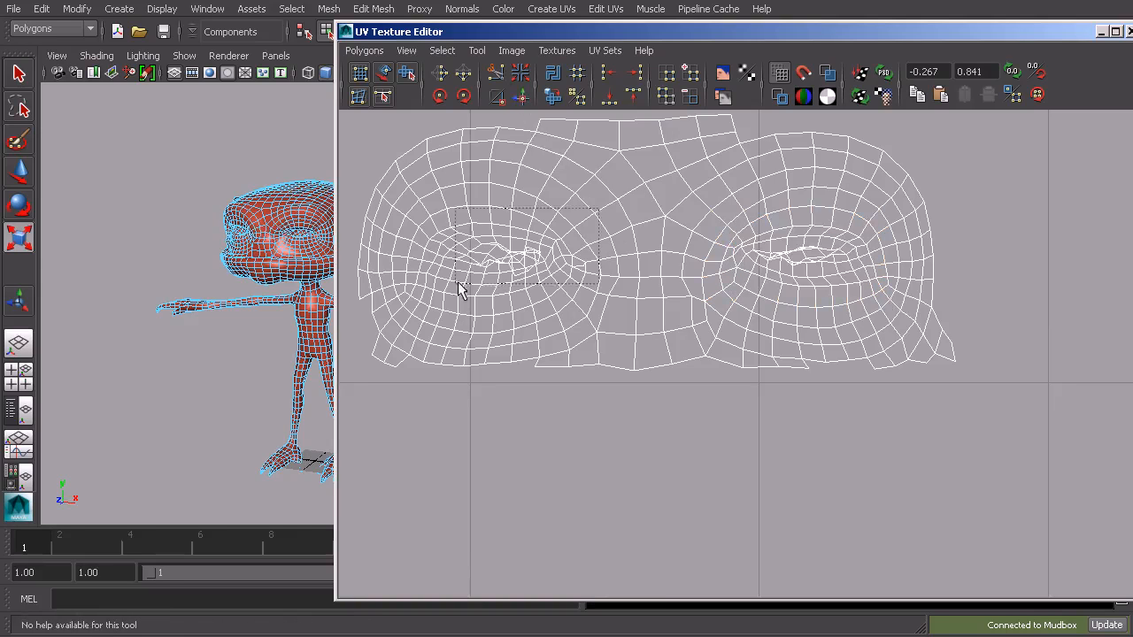
left_click_drag(457, 282, 457, 281)
left_click(520, 98)
Step: Unfold the overlapping UVs around each eye of the face shell so they spread out evenly
right_click_drag(530, 261, 580, 265)
left_click_drag(613, 211, 414, 302)
left_click(552, 94)
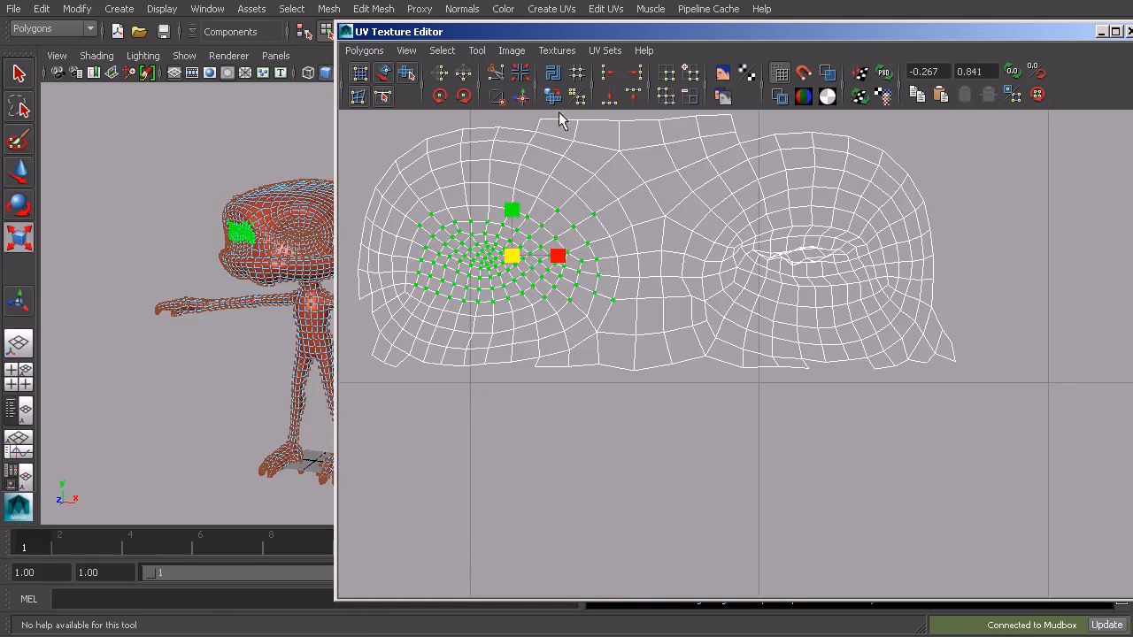
left_click_drag(708, 215, 885, 309)
left_click(552, 95)
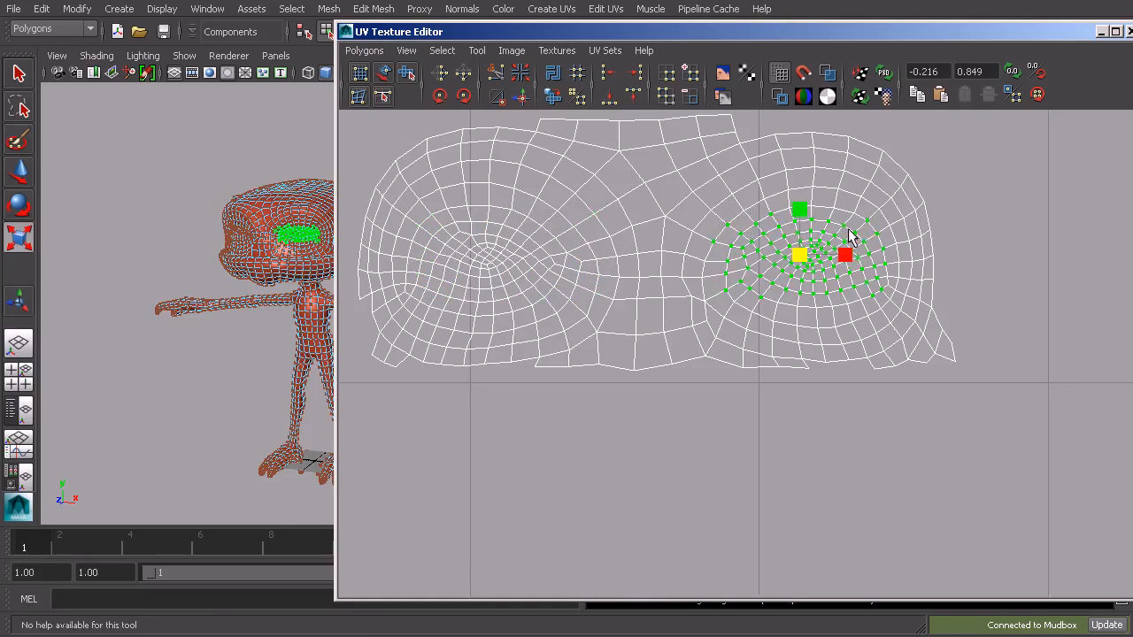
left_click(856, 260)
Step: Select the edges along the upper part of the face shell to find their matching borders on the top-of-head shell
right_click_drag(827, 264, 596, 171, "alt")
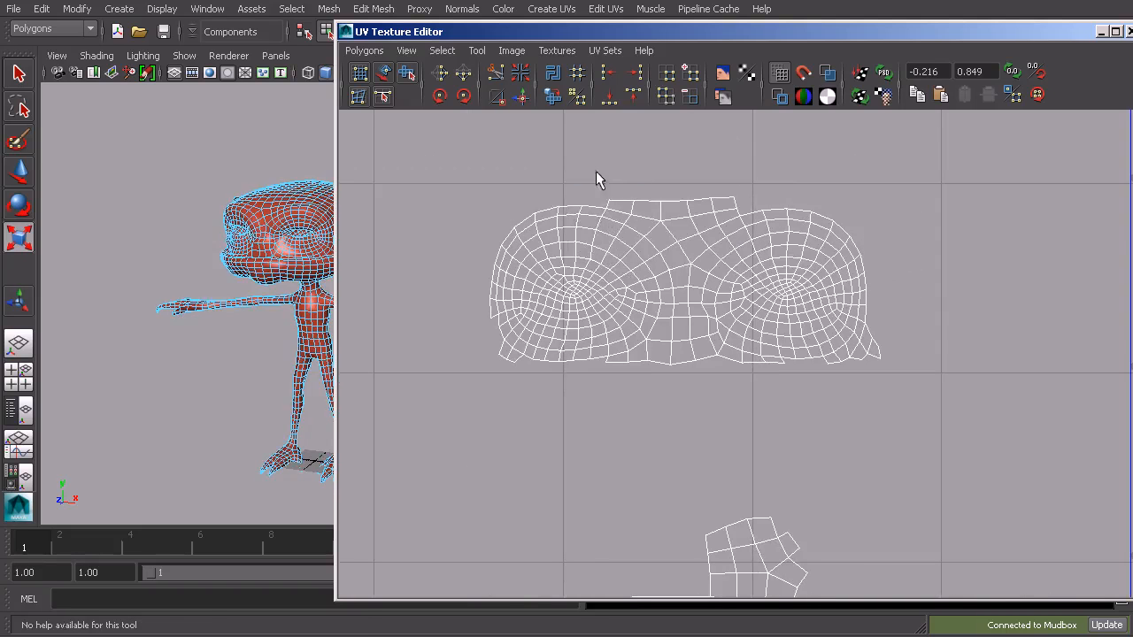
left_click_drag(752, 245, 804, 257)
right_click_drag(806, 263, 351, 195, "alt")
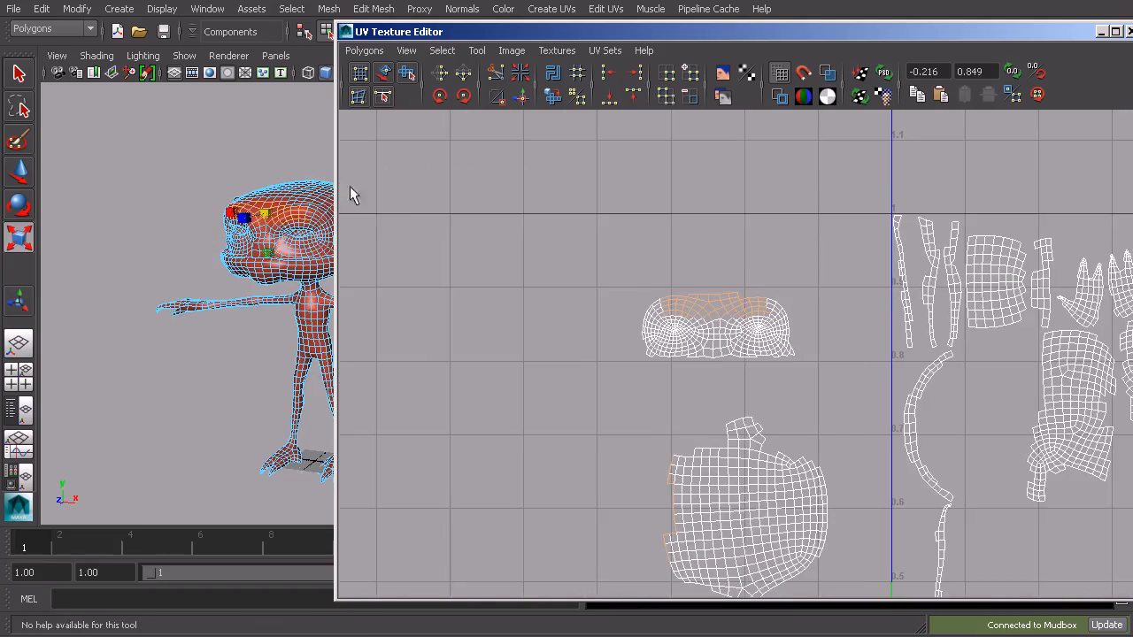
Step: Examine the imp's body in the viewport and the complete set of UV shells in the UV editor
left_click_drag(488, 32, 588, 30)
left_click_drag(332, 144, 302, 237, "alt")
left_click_drag(333, 350, 339, 255, "alt")
middle_click_drag(329, 316, 310, 286, "alt")
right_click_drag(268, 281, 164, 221, "alt")
left_click_drag(850, 34, 628, 17)
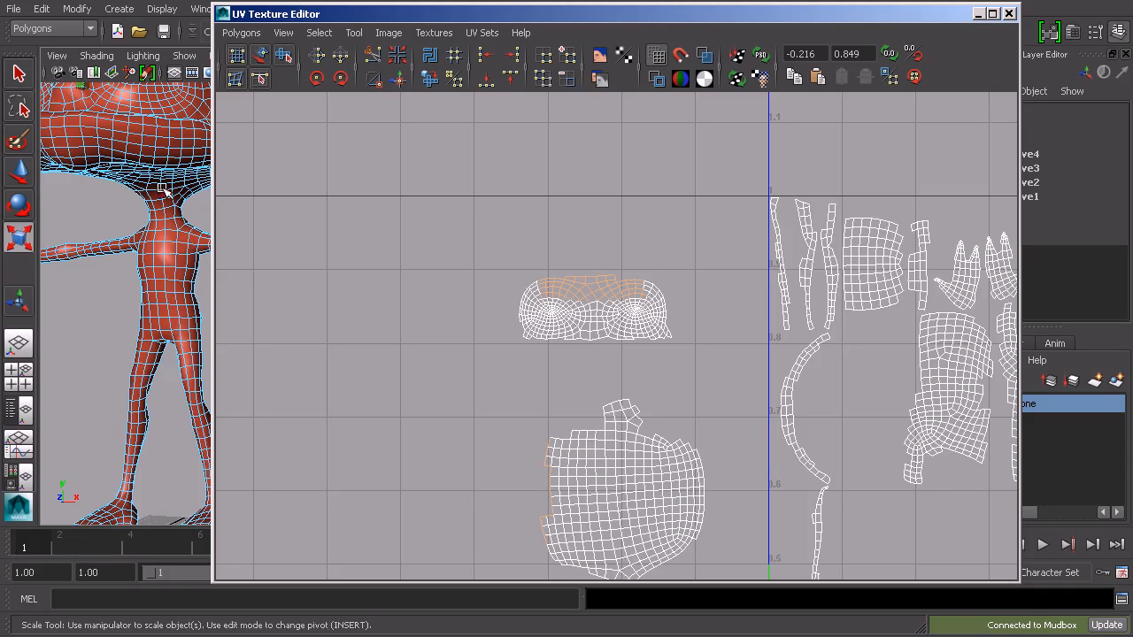
left_click_drag(435, 20, 586, 34)
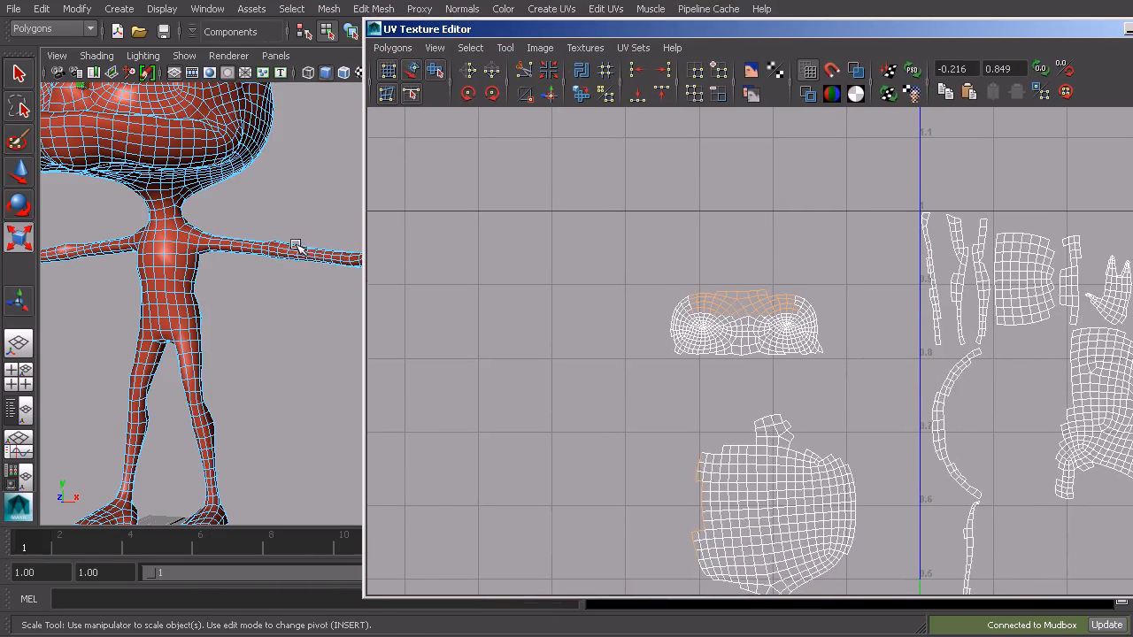
left_click_drag(900, 34, 718, 23)
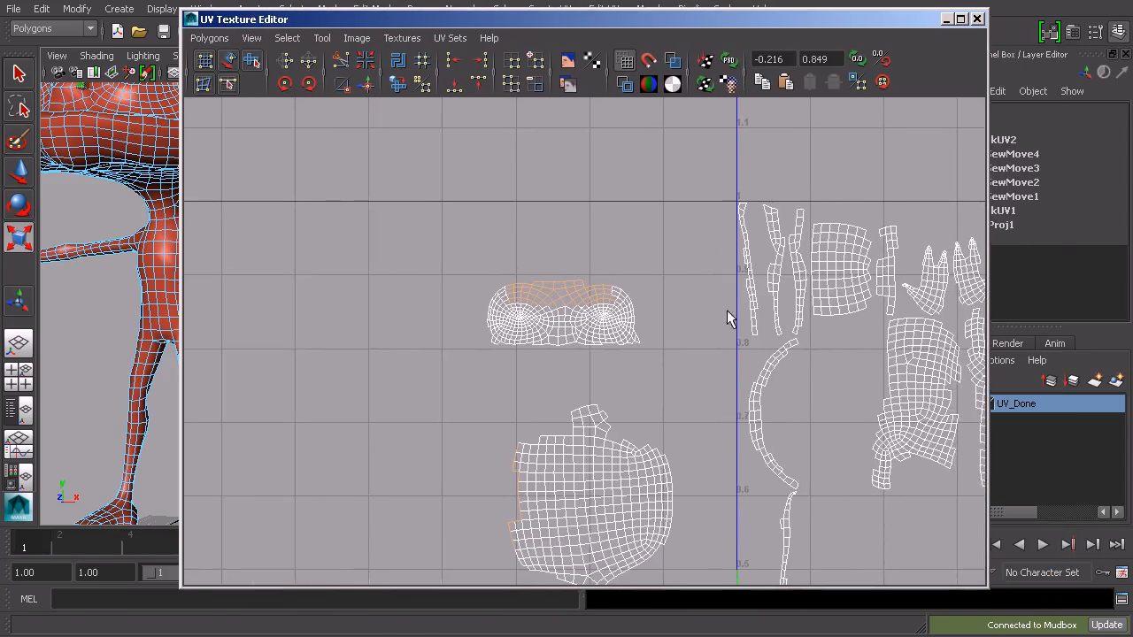
right_click_drag(691, 292, 579, 244, "alt")
middle_click_drag(578, 244, 409, 145, "alt")
right_click_drag(672, 437, 462, 272, "alt")
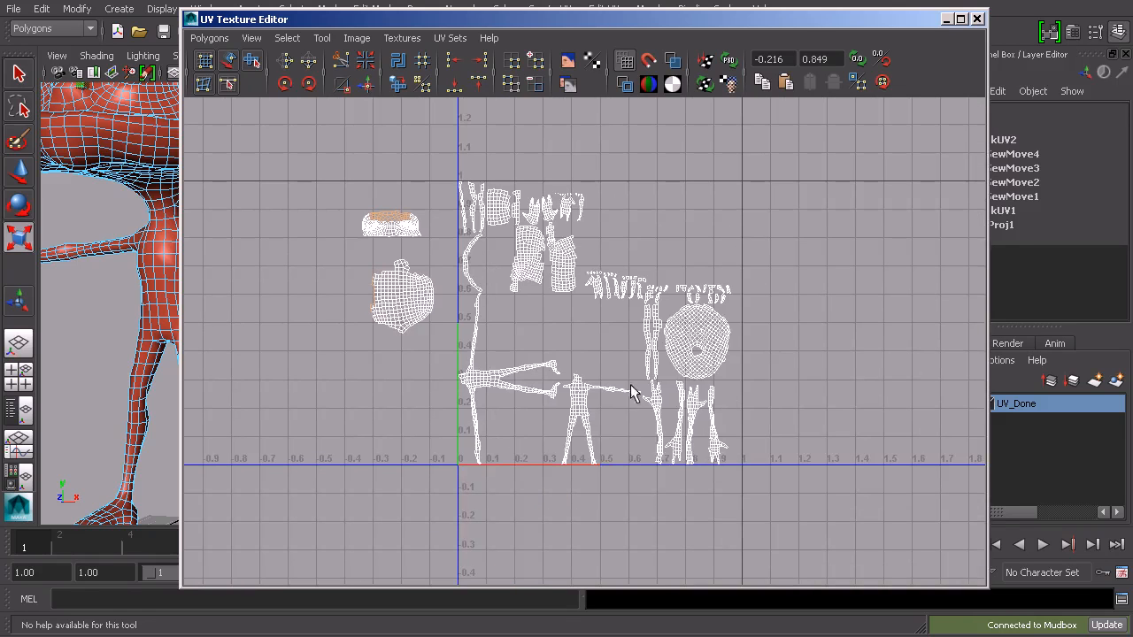
Step: Close the UV editor, return to object mode, hide the working imp and show the UV_Done layer
left_click(978, 18)
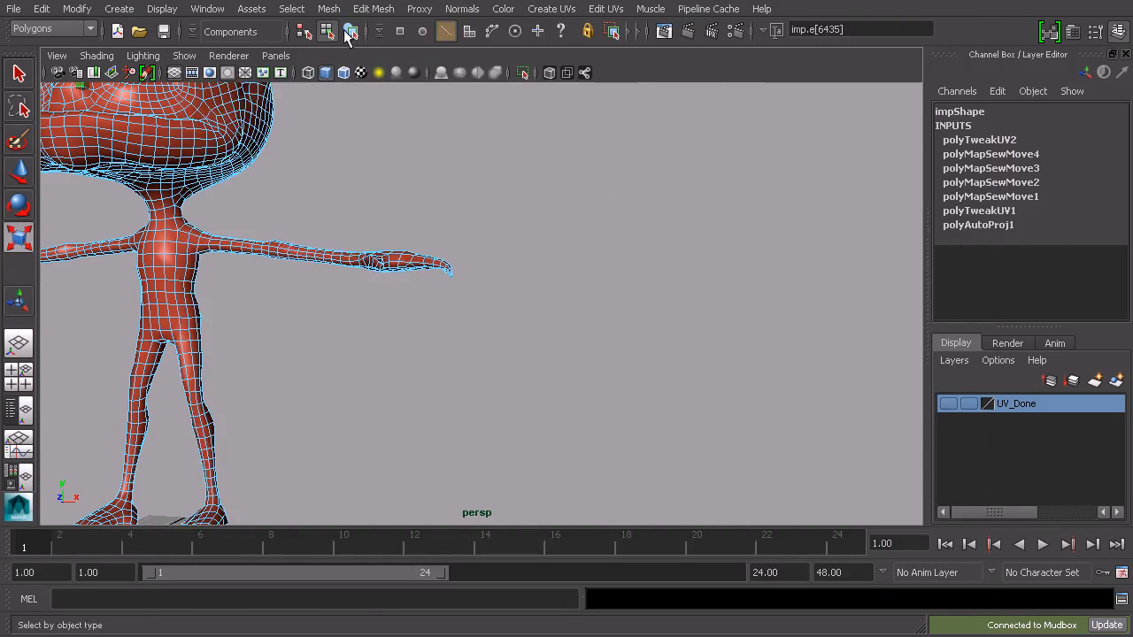
left_click(352, 32)
left_click(594, 199)
left_click(381, 258)
key("ctrl+h")
left_click(949, 406)
Step: Select the imp_UV mesh and open it in the UV Texture Editor
middle_click_drag(467, 306, 629, 336, "alt")
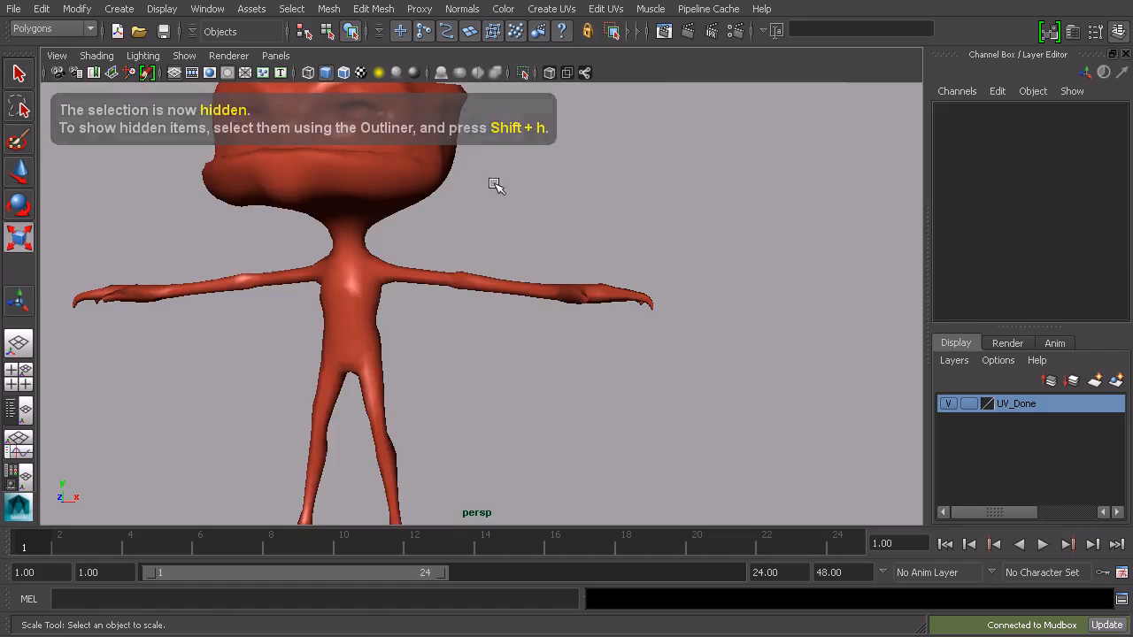
middle_click_drag(501, 221, 577, 256, "alt")
right_click_drag(577, 255, 518, 237, "alt")
left_click(435, 296)
left_click(206, 11)
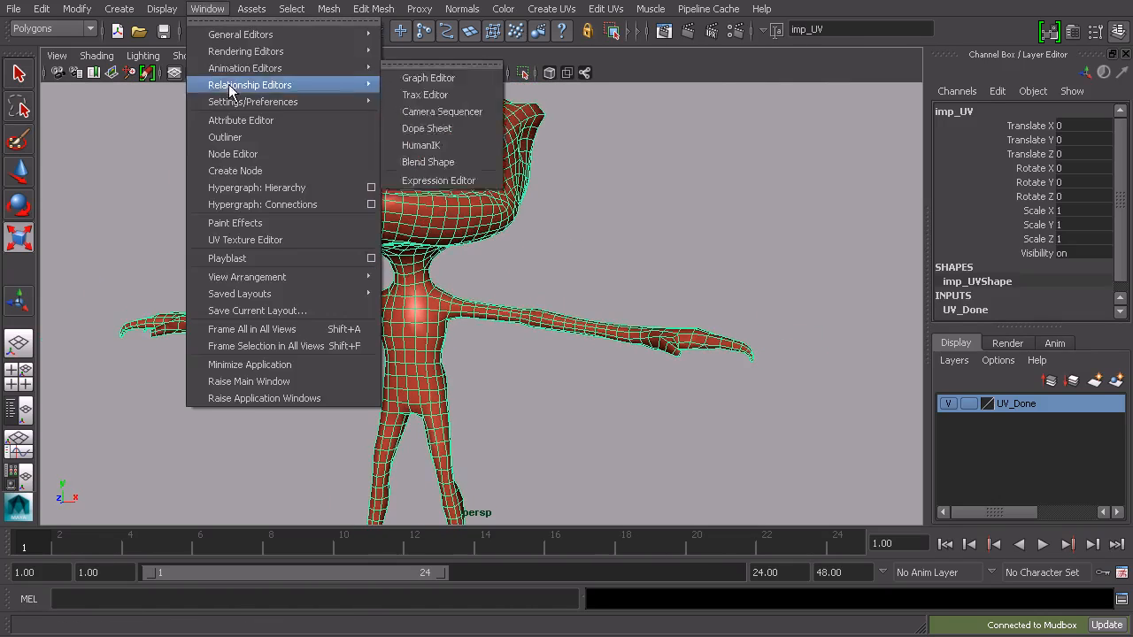
left_click(293, 243)
Step: Examine how the finished torso, limb, hand, foot and head shells are distributed across the three UV tiles
right_click_drag(759, 190, 782, 359, "alt")
middle_click_drag(782, 359, 737, 360, "alt")
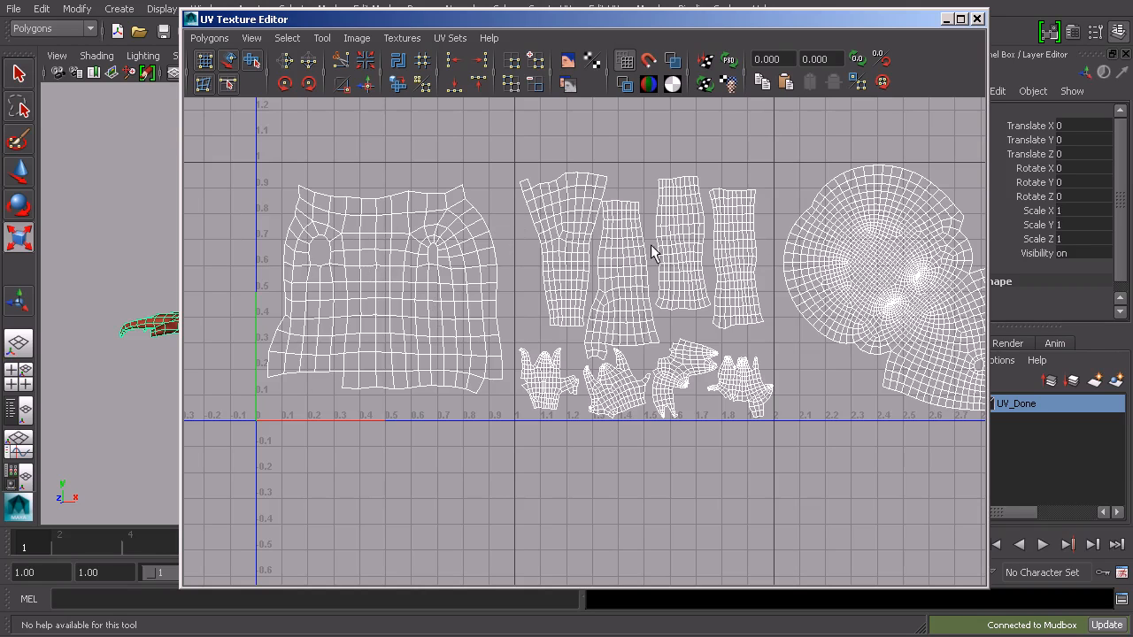
middle_click_drag(647, 249, 606, 256, "alt")
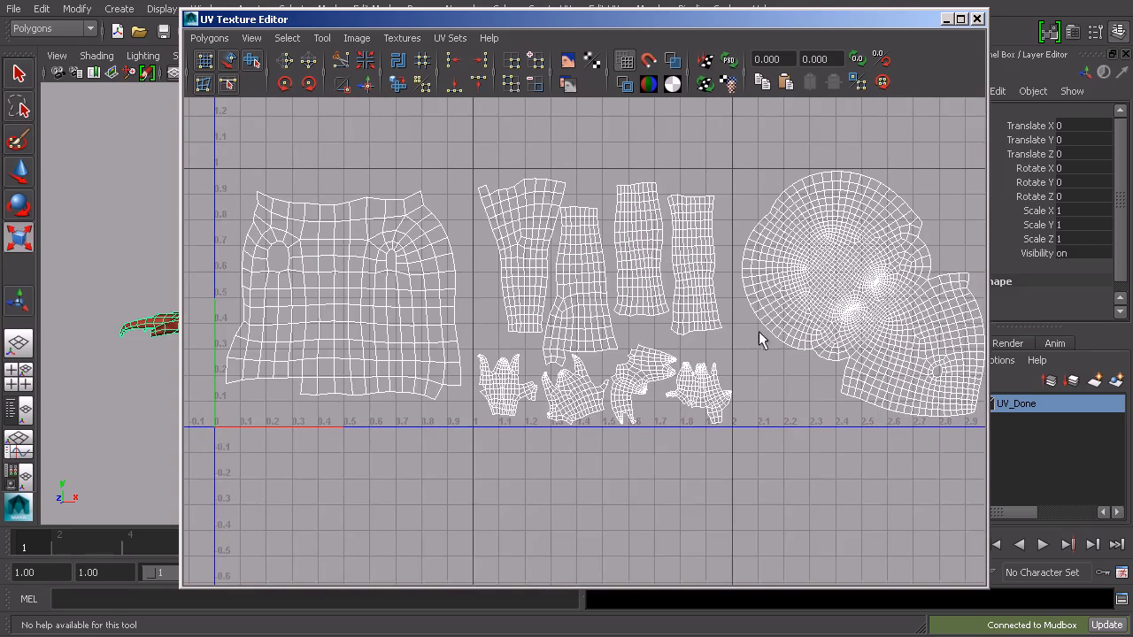
middle_click_drag(825, 332, 751, 337, "alt")
right_click_drag(878, 335, 644, 318, "alt")
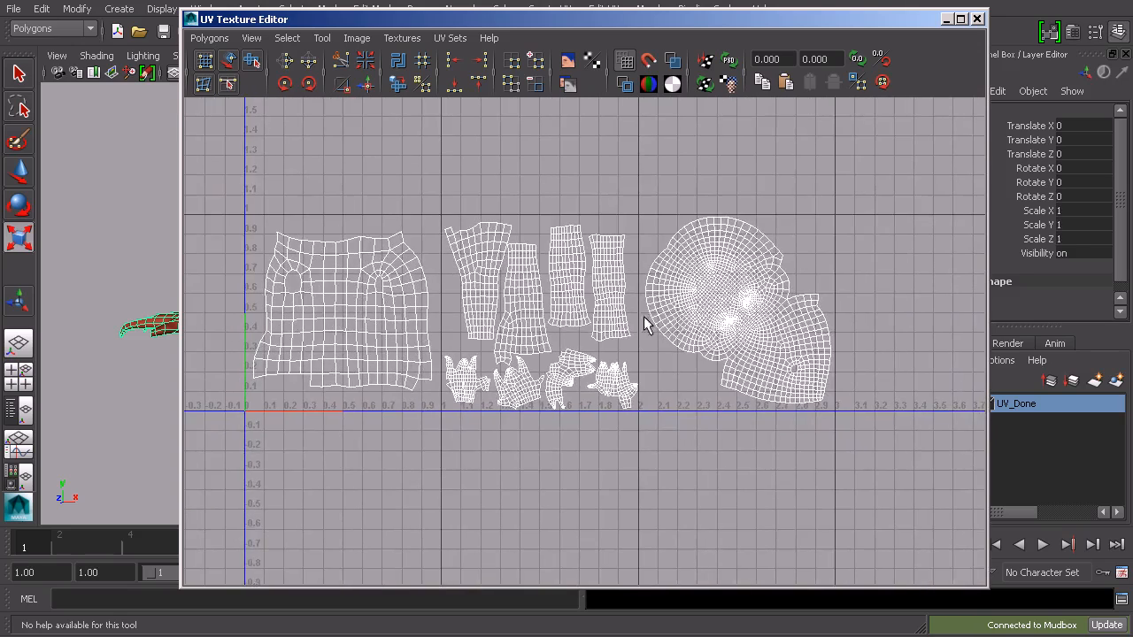
middle_click_drag(438, 315, 561, 321, "alt")
right_click_drag(561, 322, 685, 372, "alt")
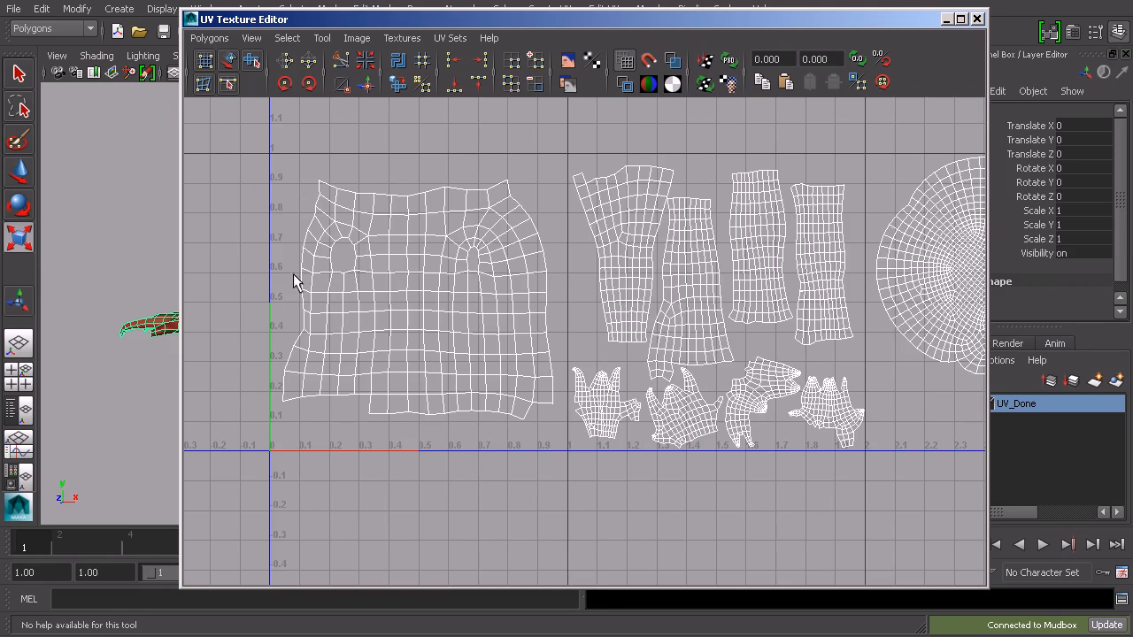
middle_click_drag(395, 360, 488, 348, "alt")
right_click_drag(488, 349, 581, 369, "alt")
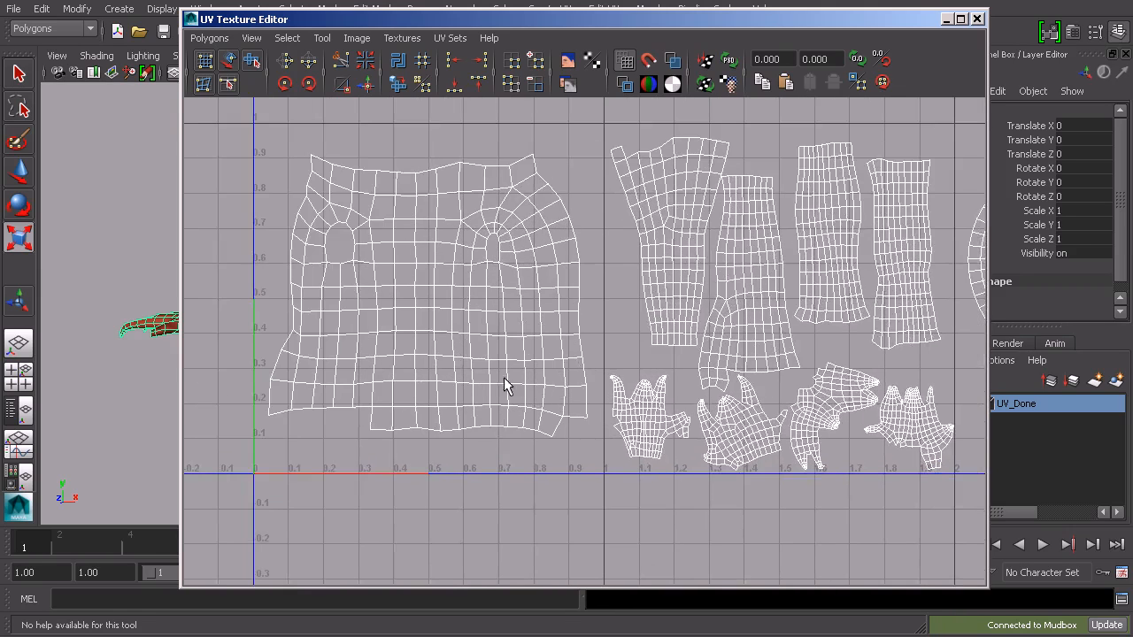
right_click_drag(504, 378, 586, 389, "alt")
right_click_drag(666, 387, 574, 361, "alt")
middle_click_drag(574, 361, 610, 412, "alt")
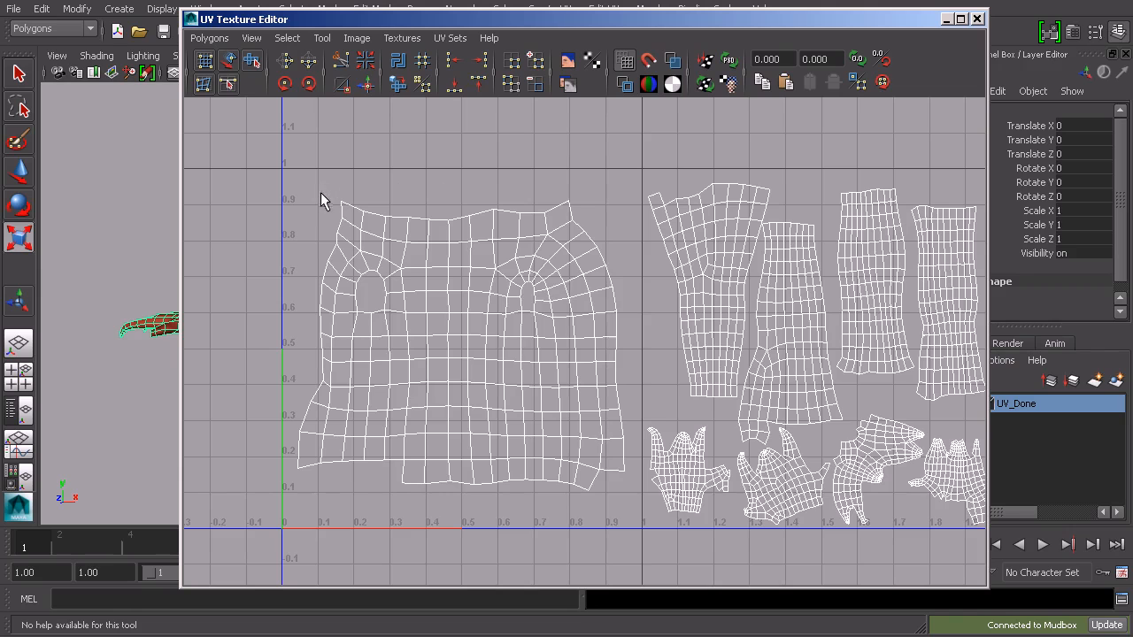
middle_click_drag(604, 425, 426, 414, "alt")
middle_click_drag(581, 345, 503, 342, "alt")
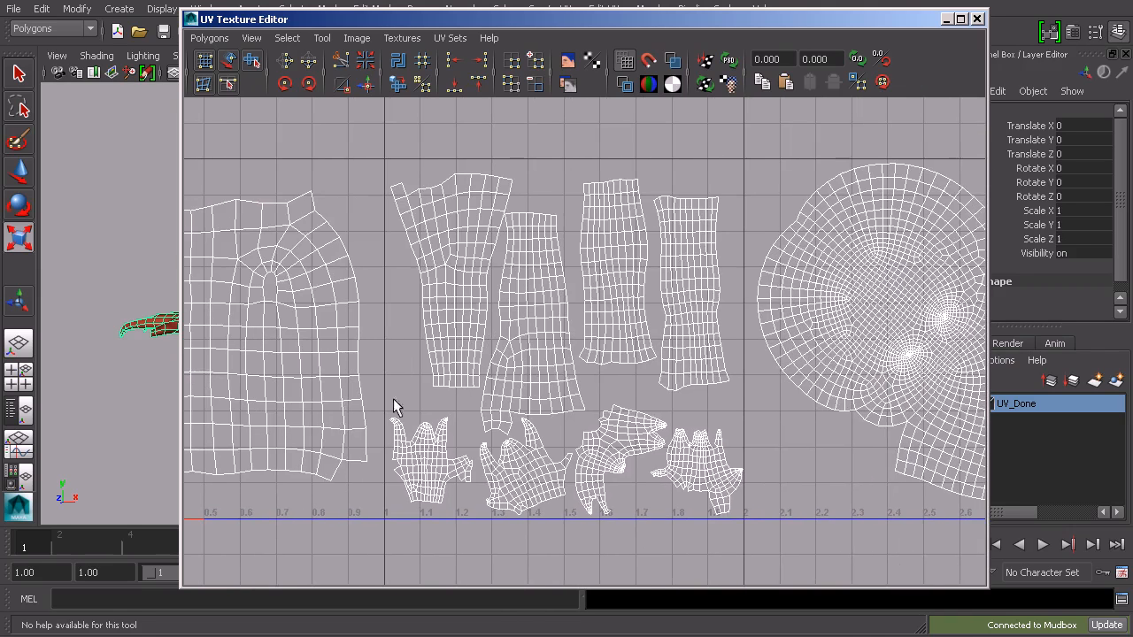
Step: Select the whole clawed UV shell nearest the U = 2 border and move it slightly away from that border
middle_click_drag(733, 485, 575, 397, "alt")
right_click_drag(575, 396, 906, 444, "alt")
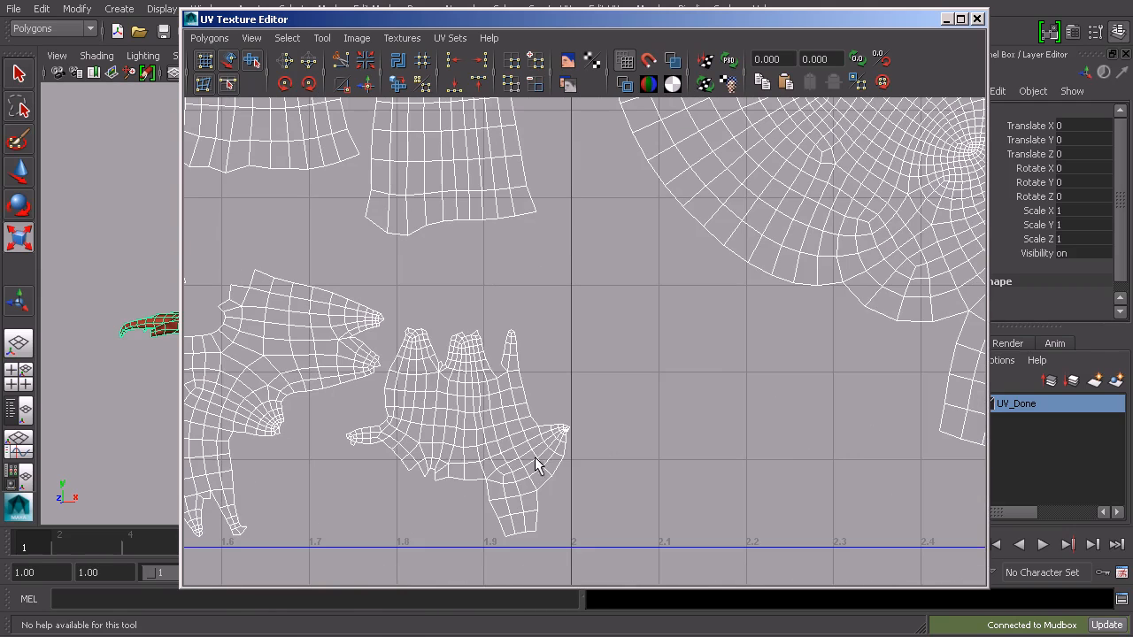
right_click_drag(445, 442, 512, 442)
left_click_drag(429, 455, 471, 423)
right_click_drag(463, 423, 531, 403, "ctrl")
key("w")
left_click_drag(511, 433, 506, 434)
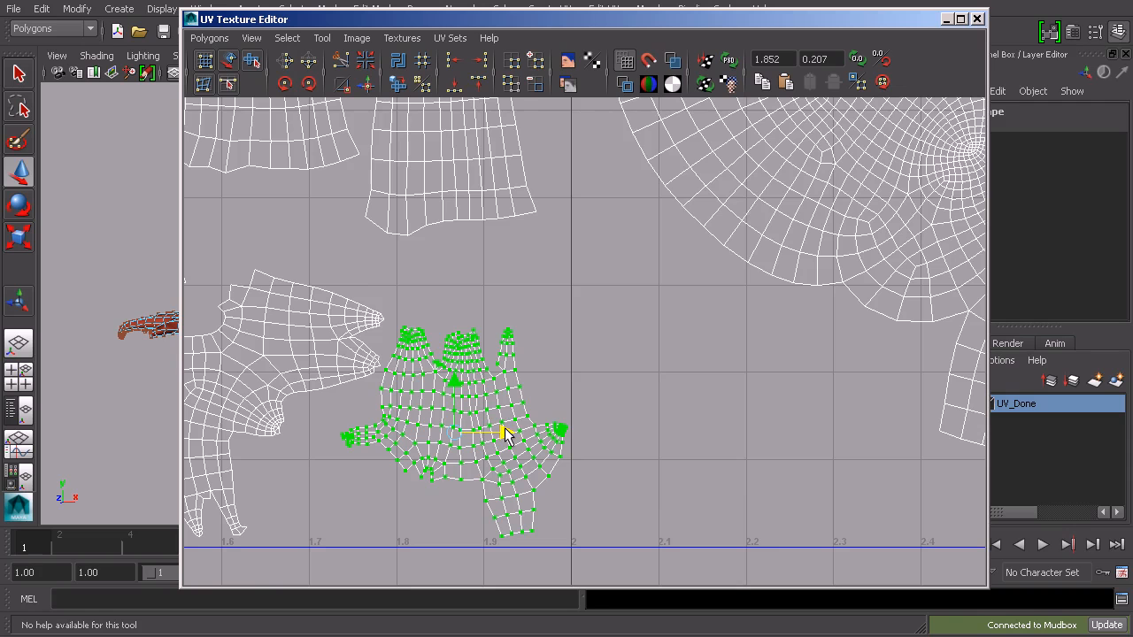
left_click(504, 387)
Step: Review the remaining hand and foot shells and the large head shell in the third UV tile
middle_click_drag(460, 344, 834, 376, "alt")
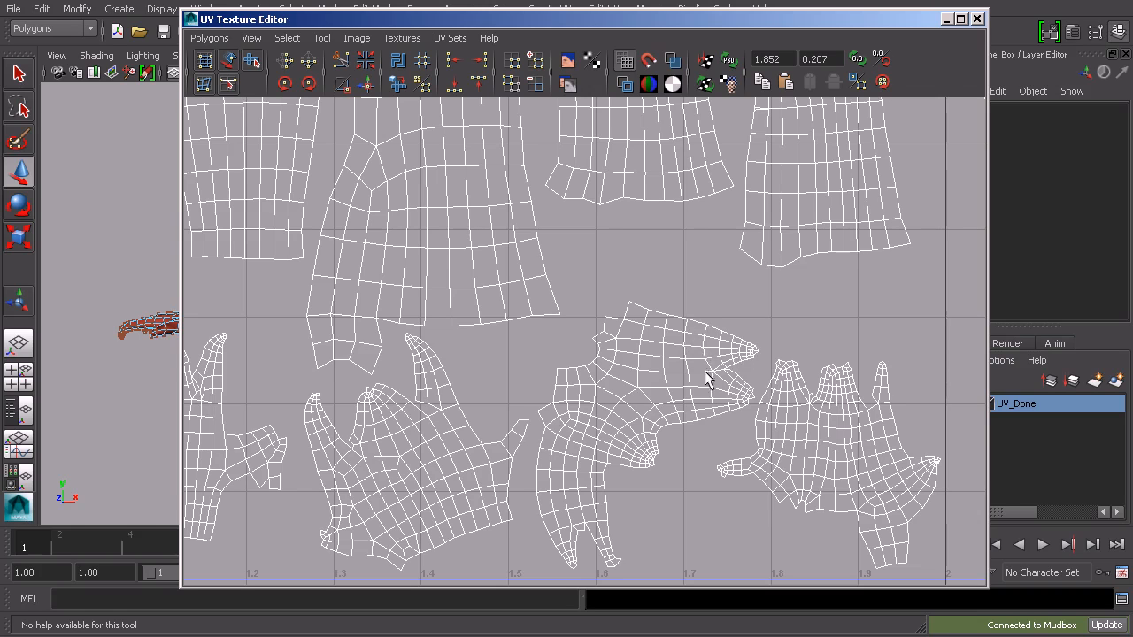
right_click_drag(802, 306, 525, 294, "alt")
middle_click_drag(648, 299, 623, 368, "alt")
right_click_drag(767, 368, 588, 354, "alt")
middle_click_drag(779, 335, 564, 337, "alt")
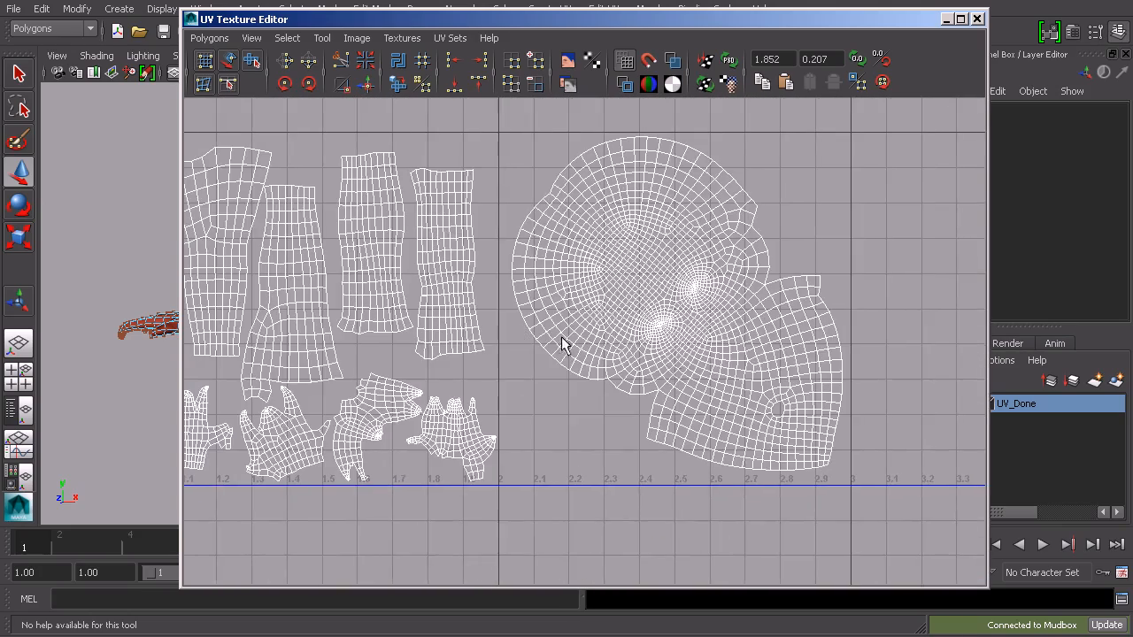
right_click_drag(792, 360, 725, 233, "alt")
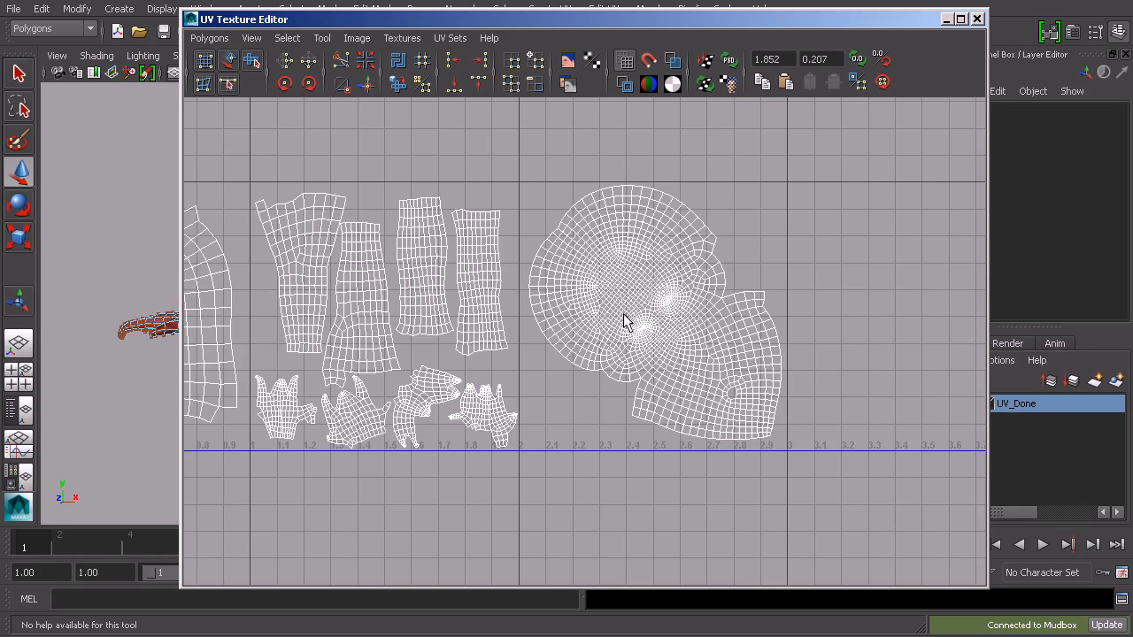
Step: Close the UV editor, open the Export Selection dialog for imp_UV to view the saved OBJ files, and cancel it
left_click(977, 20)
left_click(350, 35)
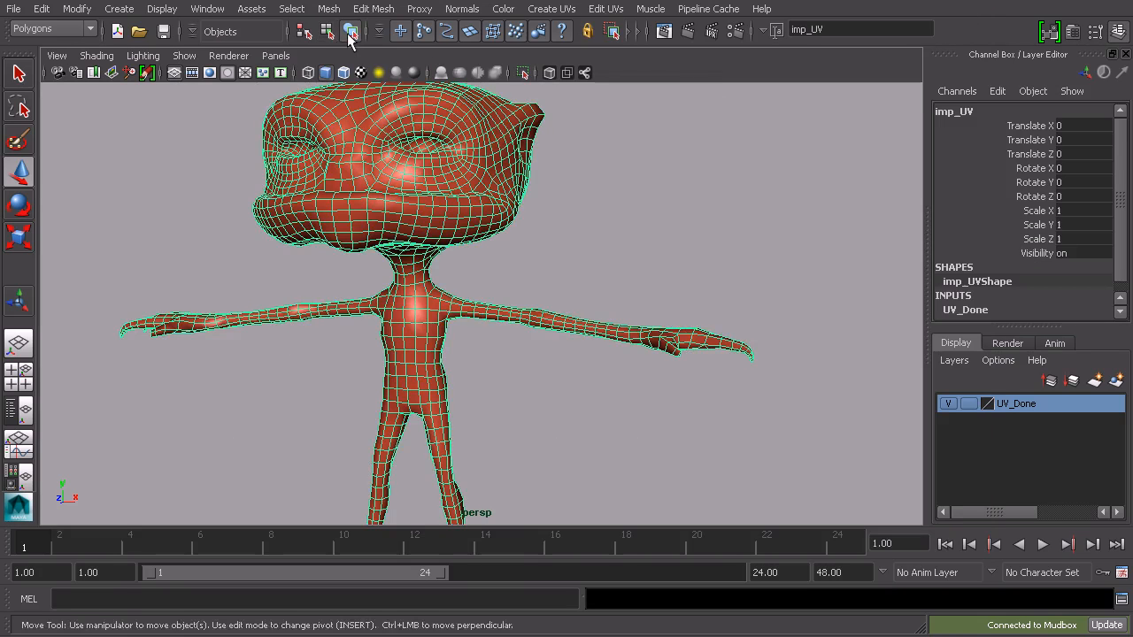
scroll(673, 239, "down", 2)
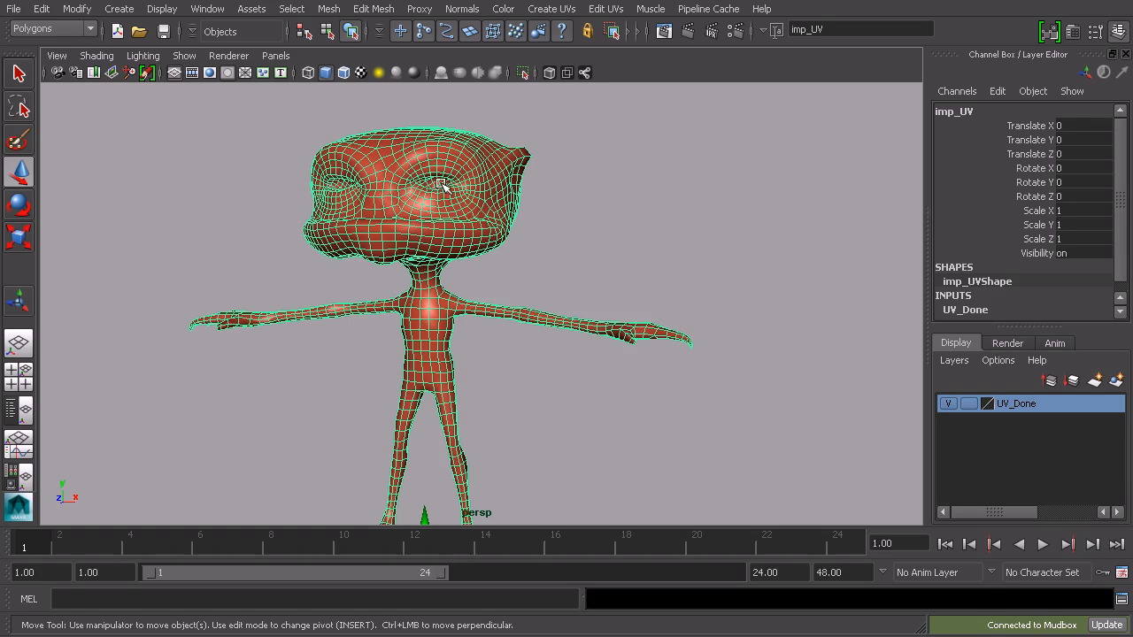
left_click(14, 9)
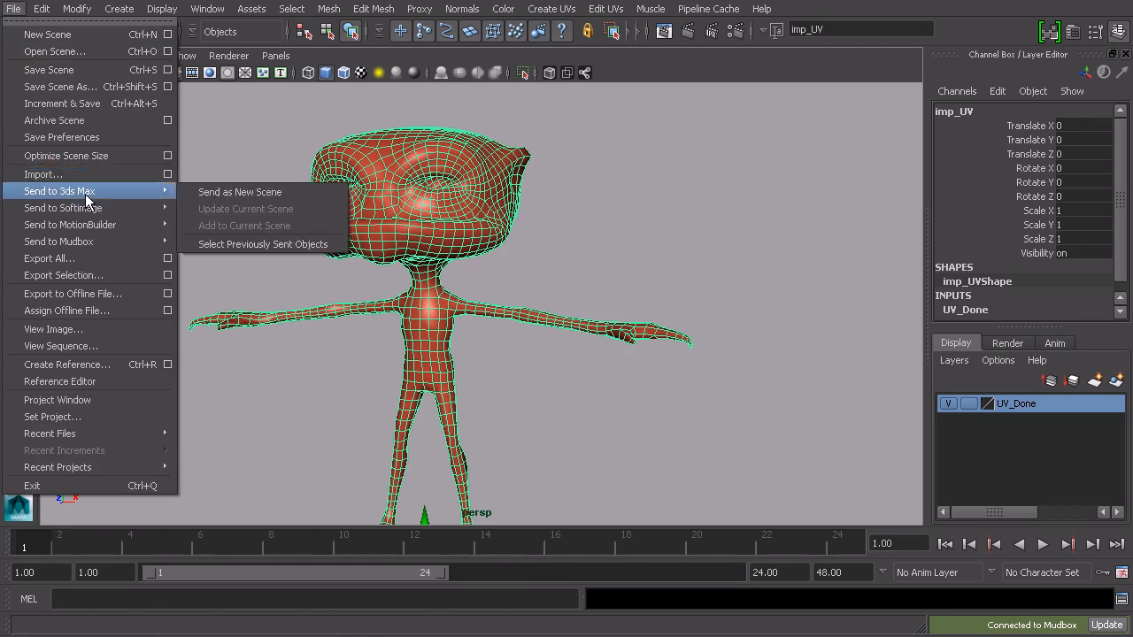
mouse_move(112, 213)
left_click(64, 275)
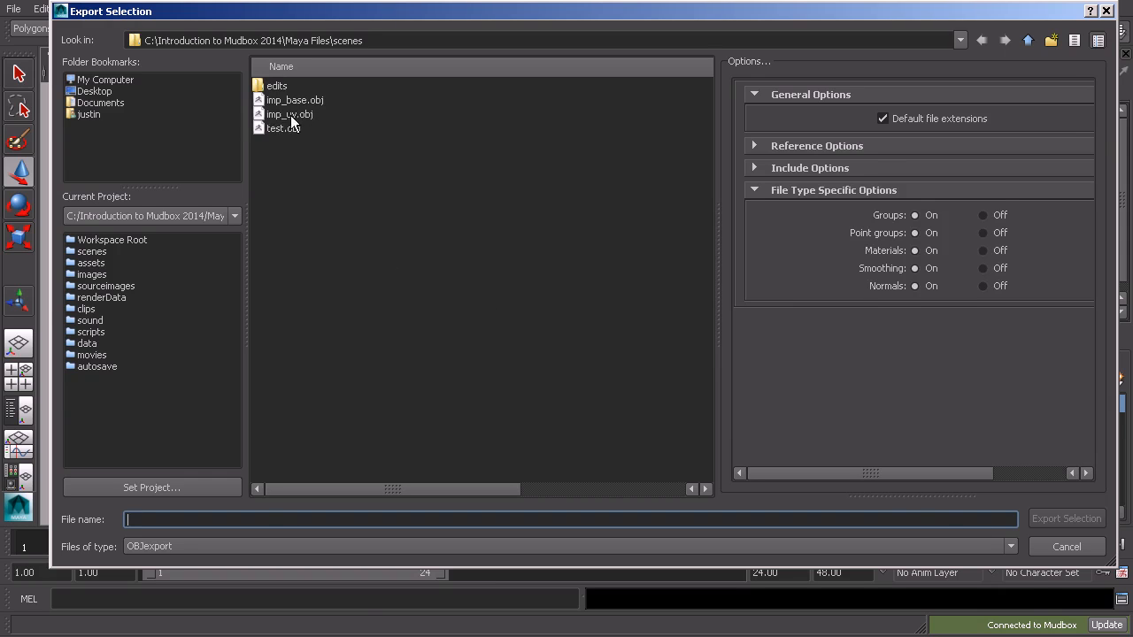
left_click(1068, 548)
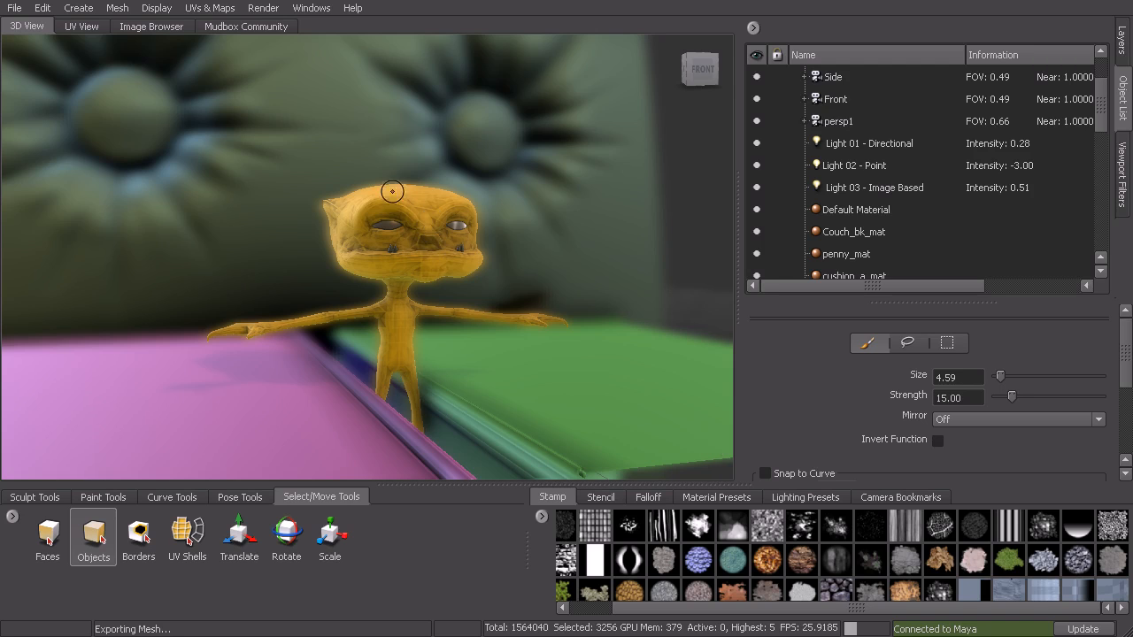
Step: Switch to Mudbox and look over the file commands, including Import UV
left_click(14, 8)
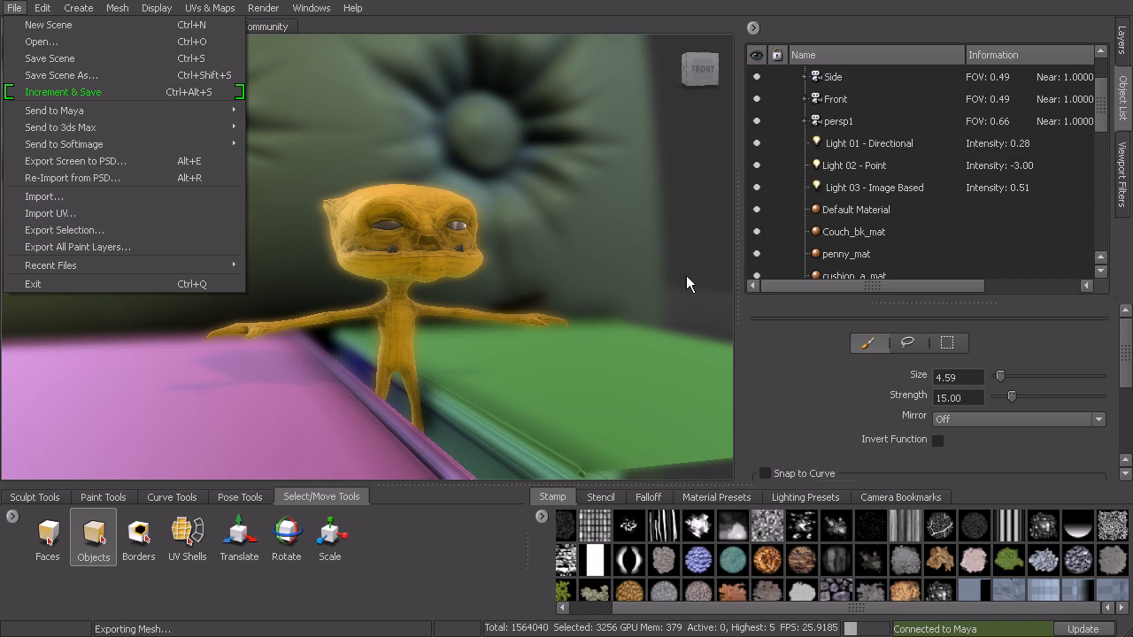
mouse_move(117, 8)
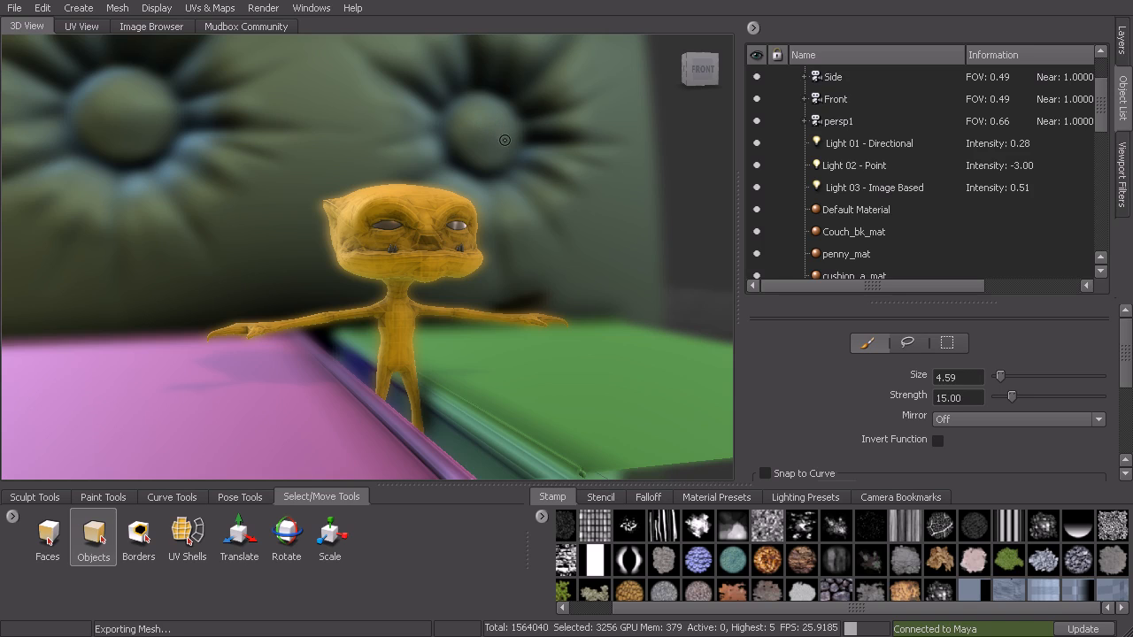
Step: Look over the file commands again and check the imp's UV layout before returning to the 3D view
left_click(14, 8)
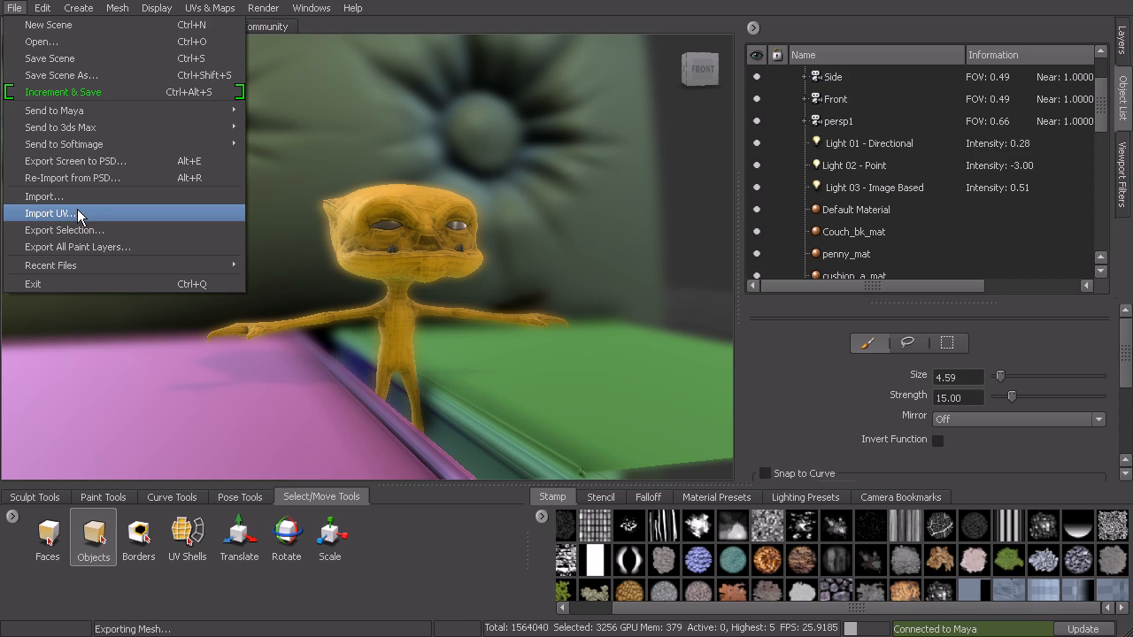
left_click(407, 11)
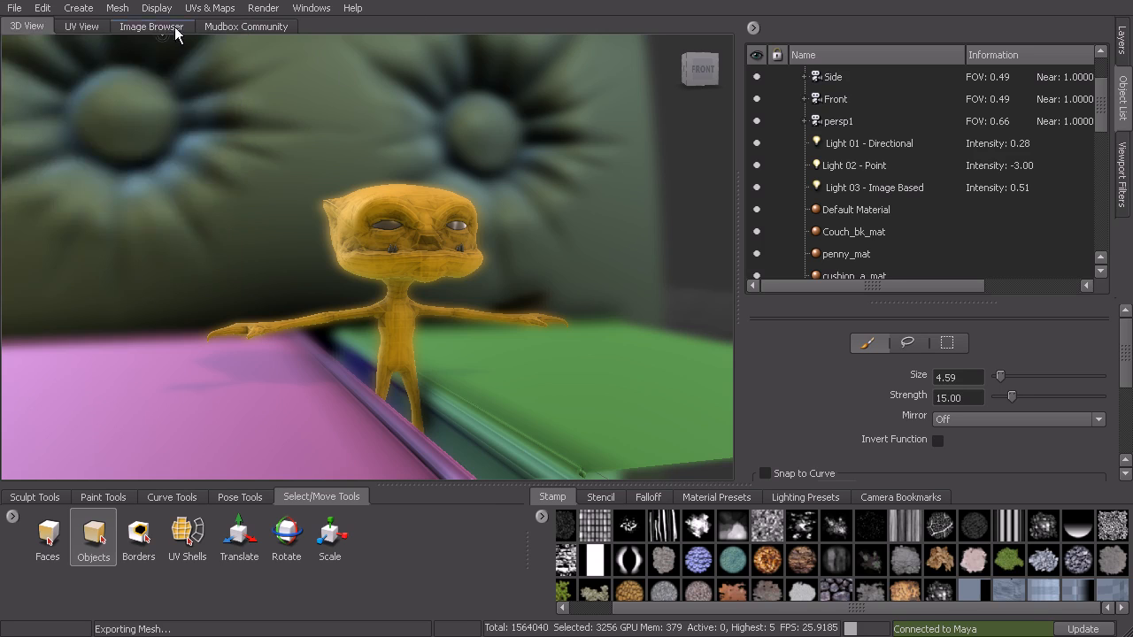
left_click(79, 26)
left_click(32, 26)
Step: Import the imp's UVs from imp_uv.obj in the Maya Files scenes folder, matching by Vertex ID
left_click(14, 11)
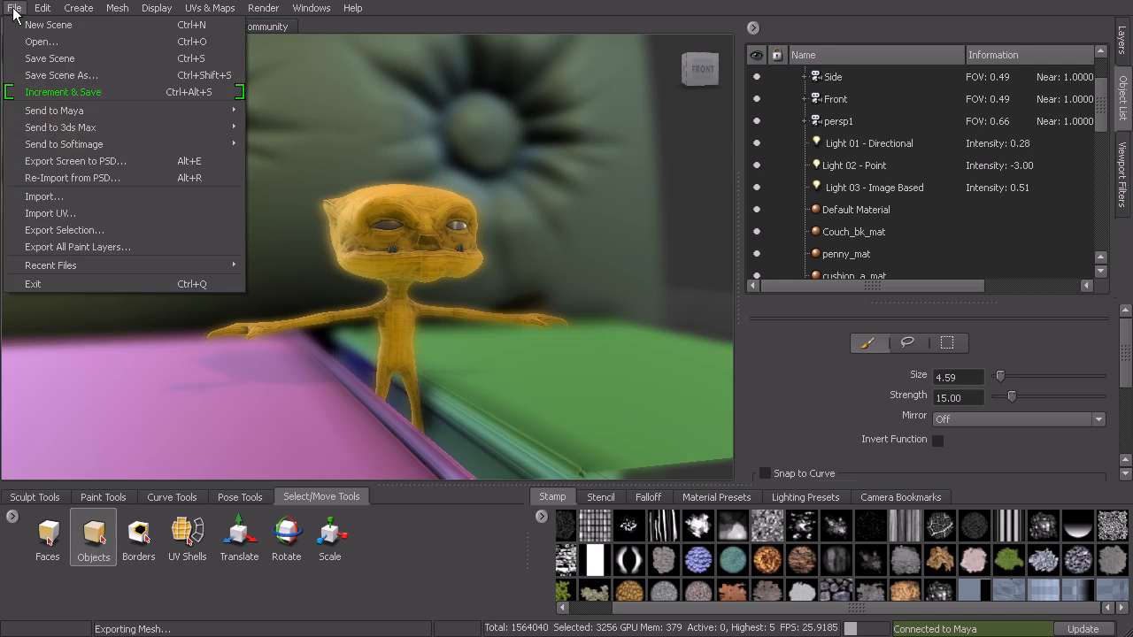
left_click(66, 196)
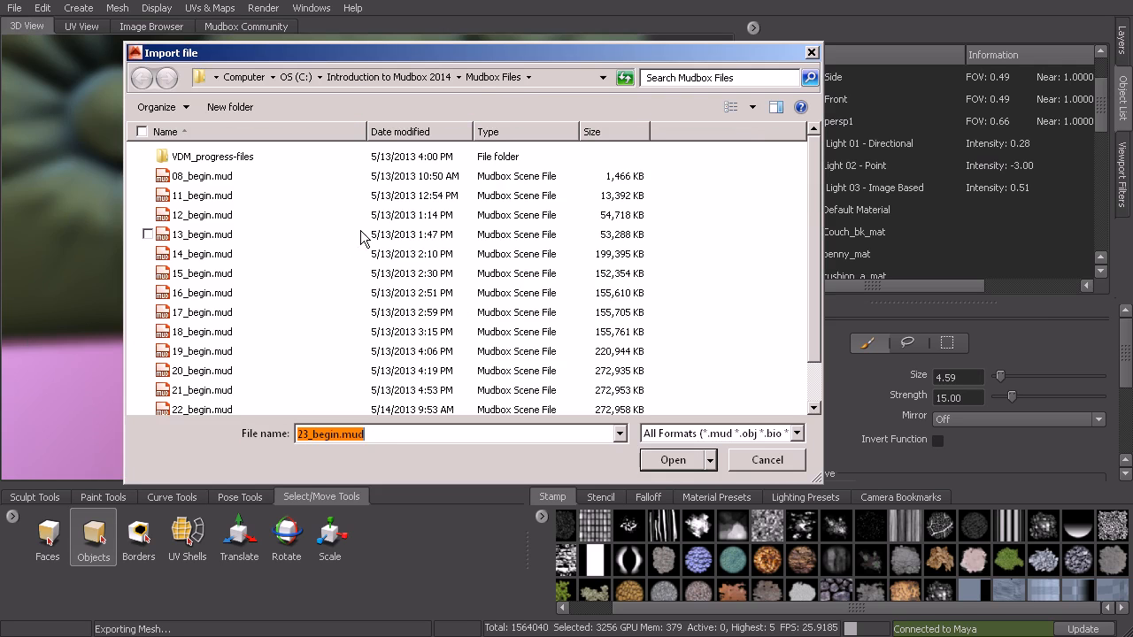
left_click(443, 78)
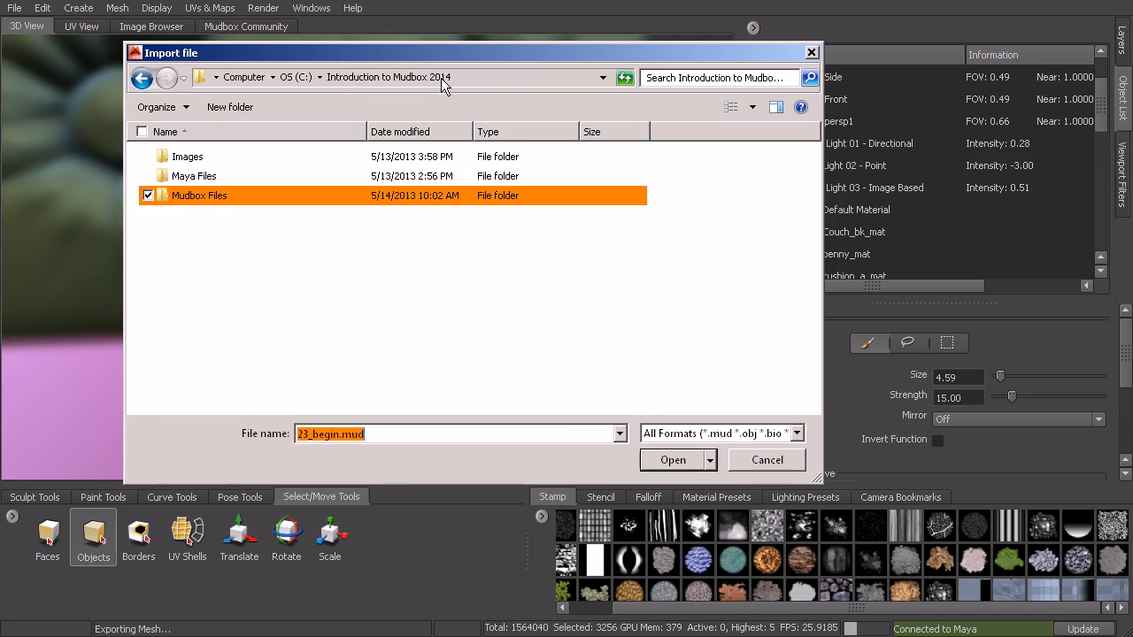
double_click(197, 177)
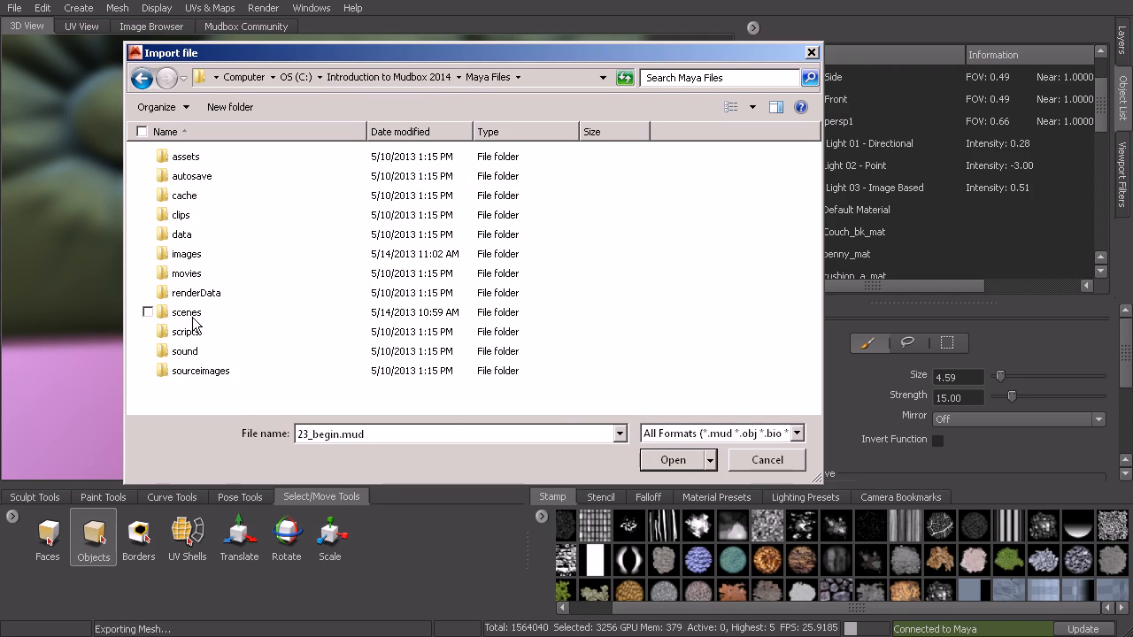
double_click(273, 311)
left_click(194, 216)
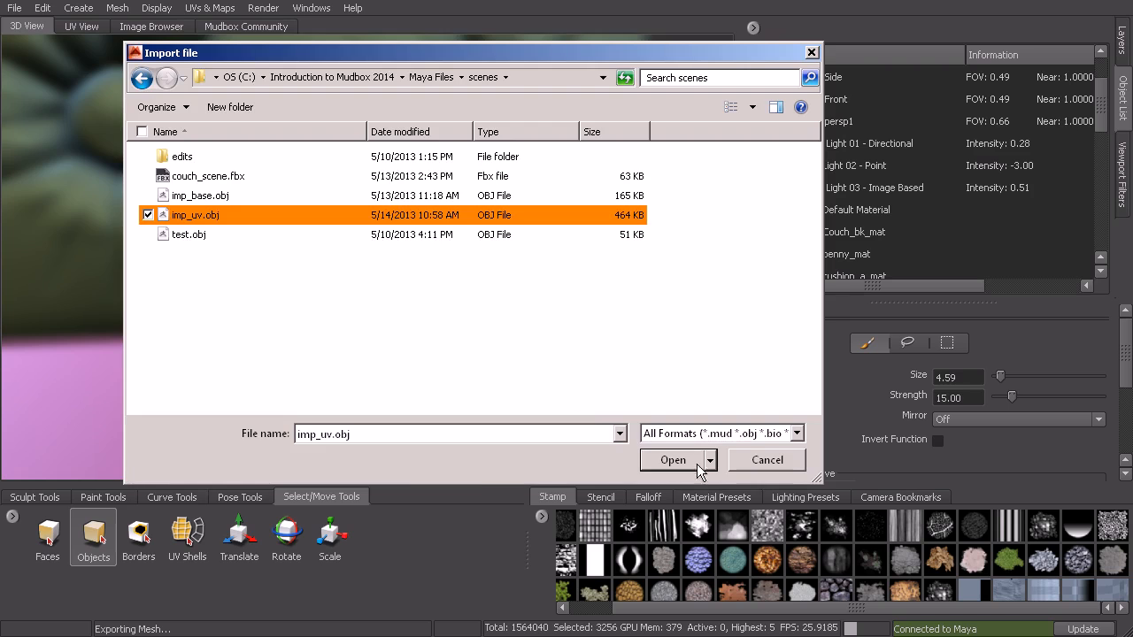
left_click(673, 460)
left_click_drag(581, 250, 685, 117)
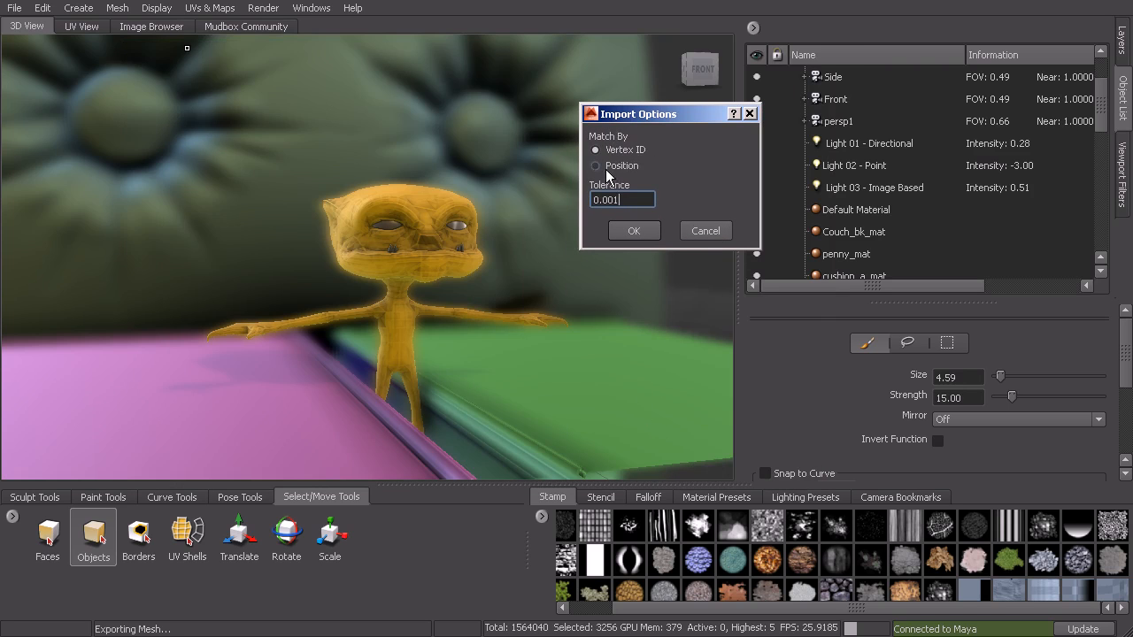
left_click(646, 239)
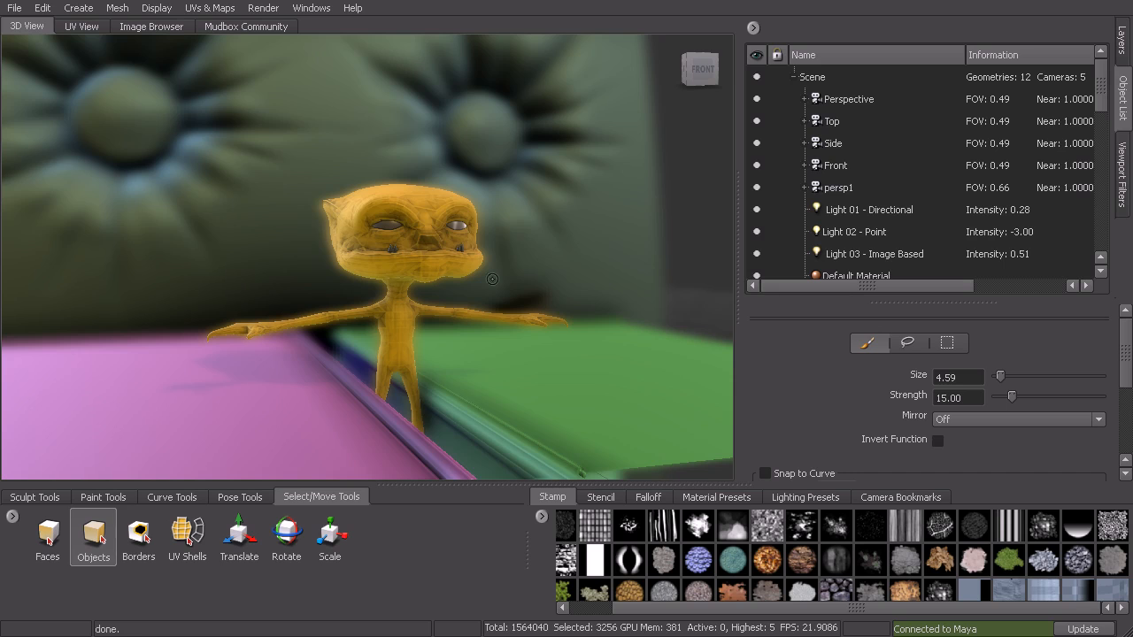
Step: Examine the imp's imported UV layout across all three tiles, from the torso shell to the head shell
middle_click_drag(440, 230, 418, 263, "alt")
left_click_drag(418, 263, 469, 213, "alt")
left_click(82, 27)
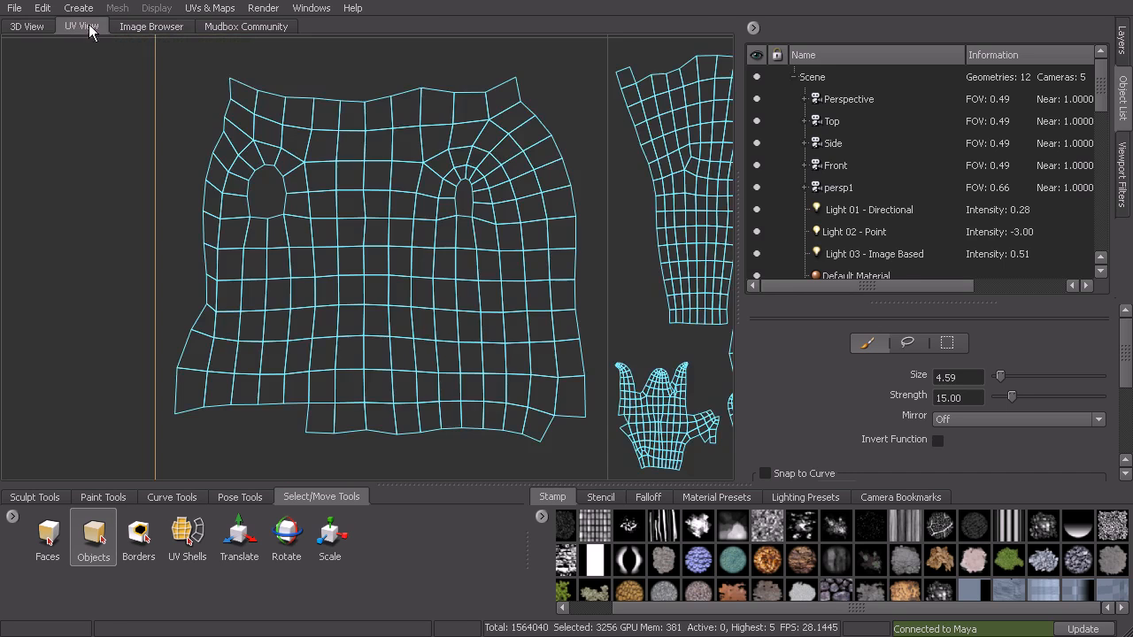
right_click_drag(460, 222, 263, 194, "alt")
middle_click_drag(460, 207, 337, 224, "alt")
right_click_drag(336, 224, 543, 266, "alt")
middle_click_drag(543, 266, 419, 271, "alt")
right_click_drag(420, 271, 343, 263, "alt")
middle_click_drag(342, 263, 445, 253, "alt")
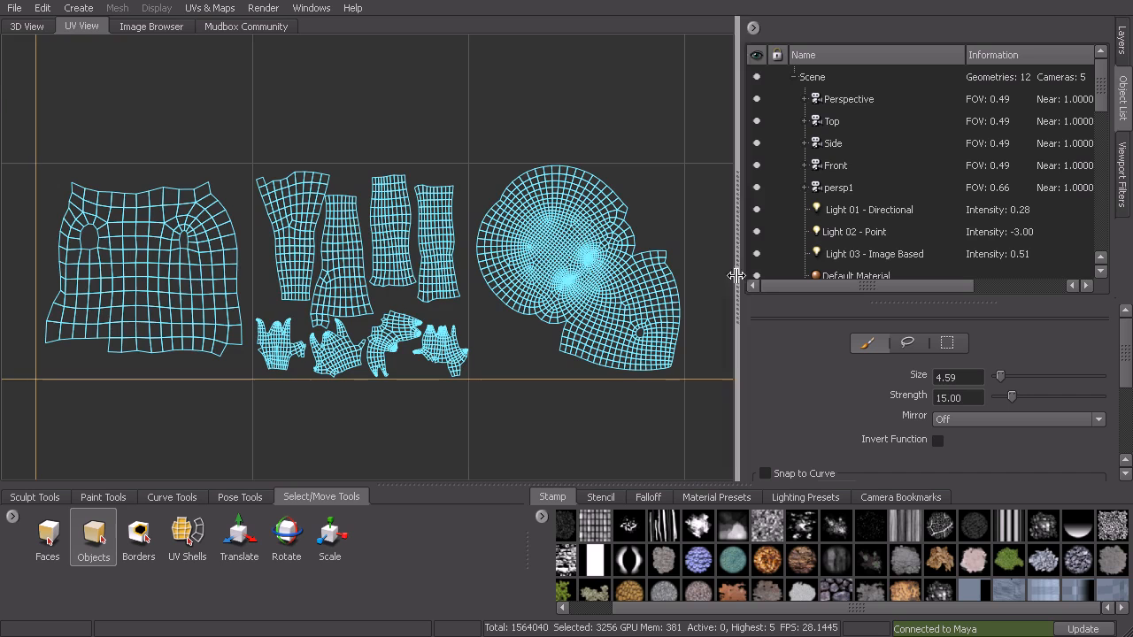
Step: Return to the 3D view and raise the imp mesh to subdivision level 5
left_click(33, 27)
right_click_drag(341, 210, 388, 220, "alt")
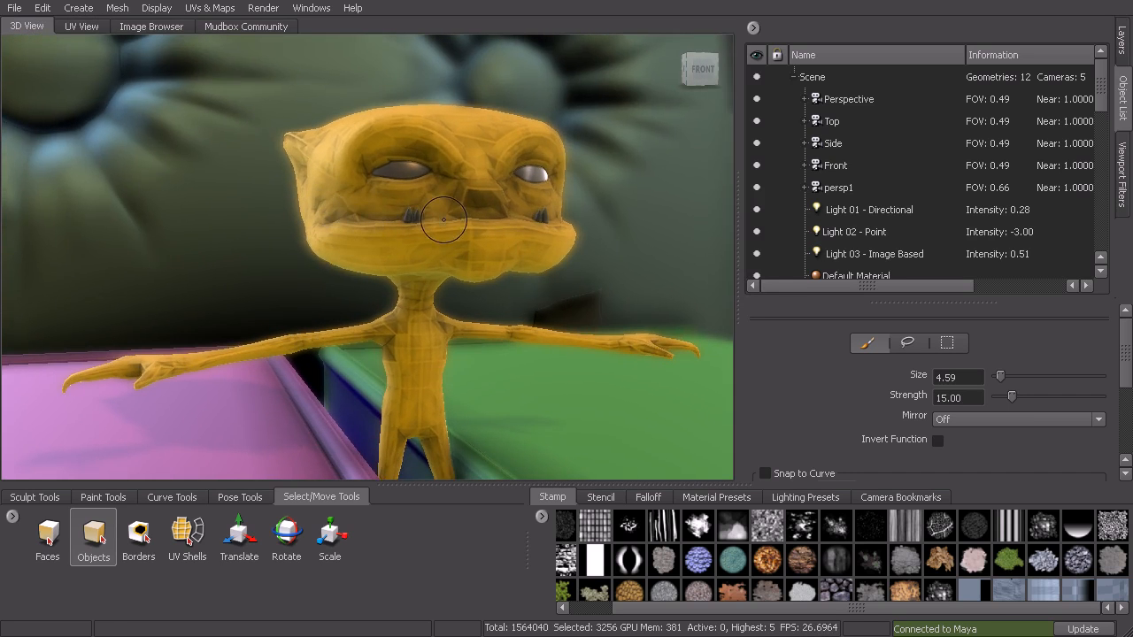
key("Page_Up")
key("Page_Up")
key("Page_Up")
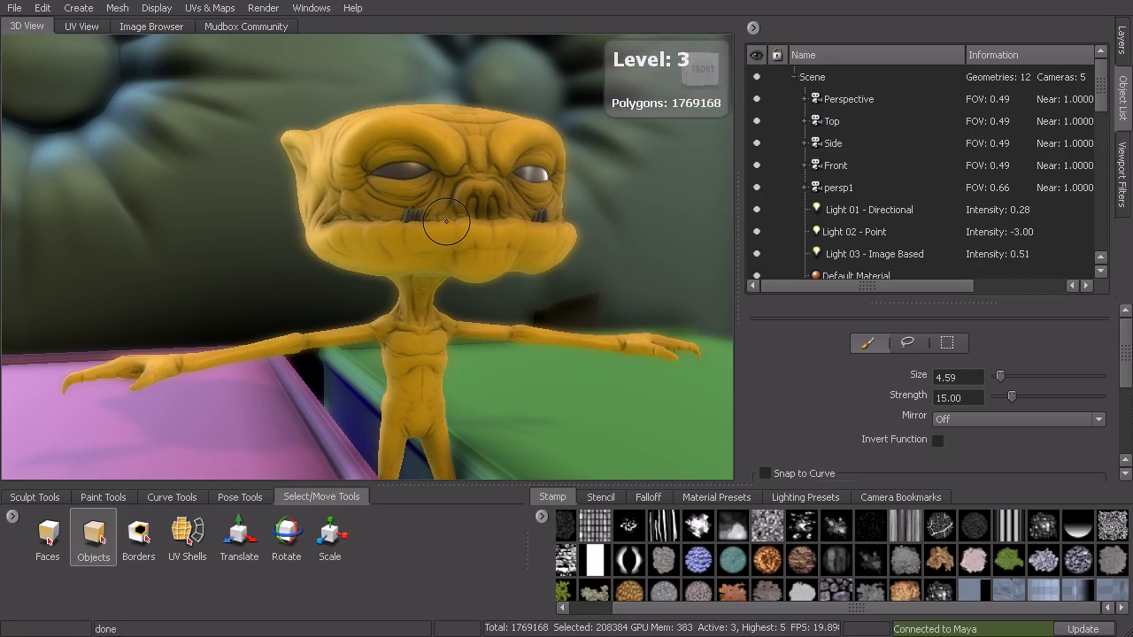
key("Page_Up")
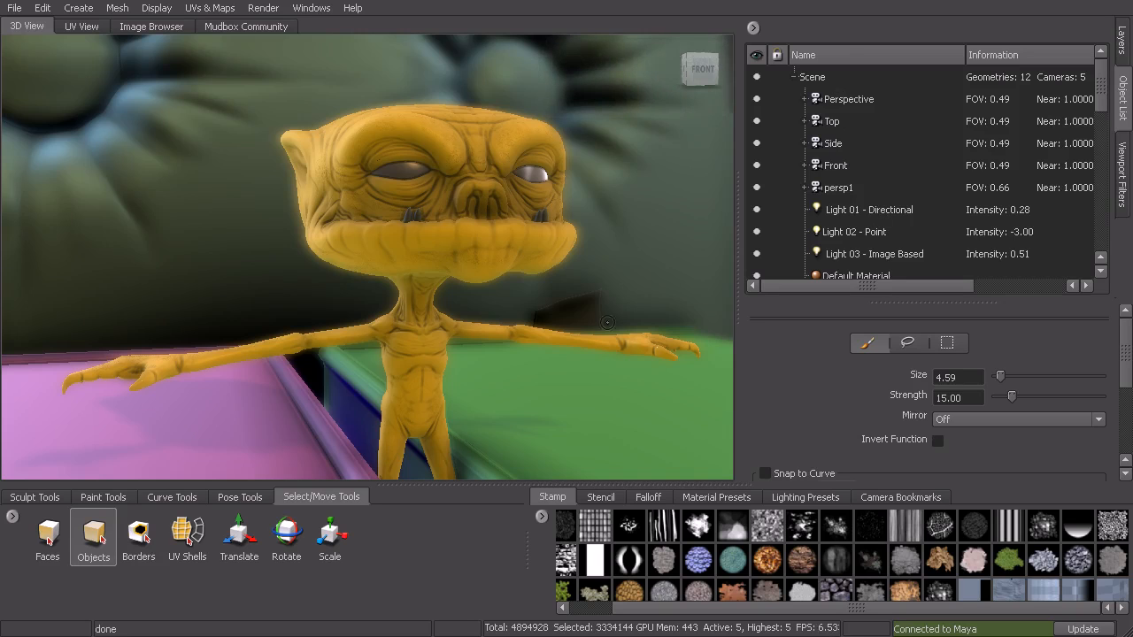
Step: Select Default Material to view the imp unhighlighted, reselect the imp mesh, and show the sculpting tools
left_click(881, 275)
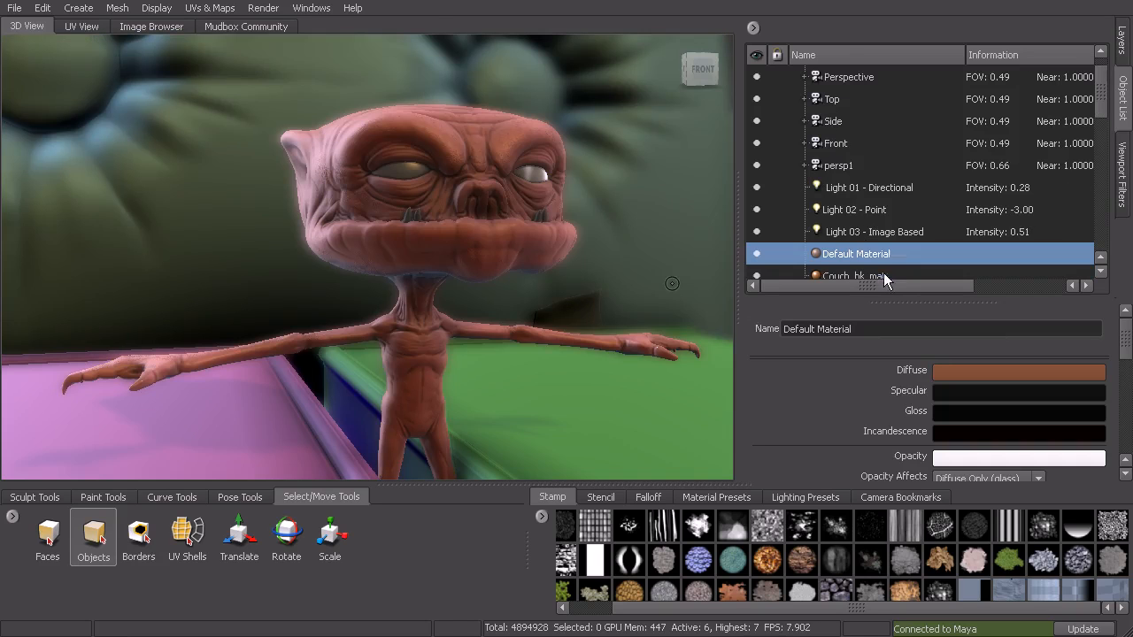
left_click(81, 26)
left_click(26, 26)
left_click(471, 128)
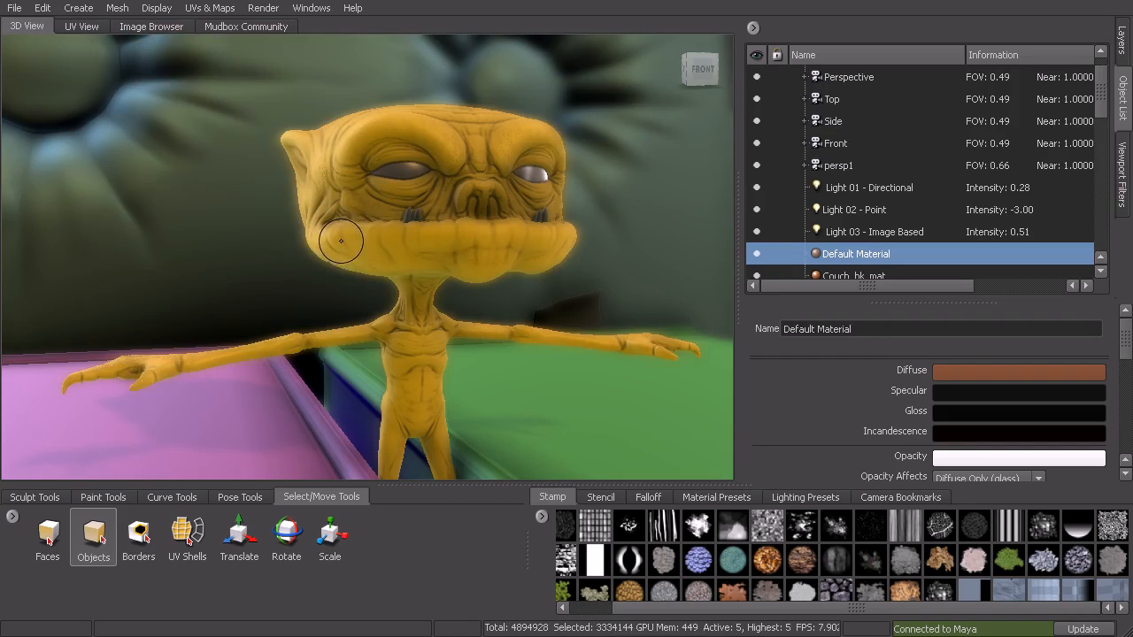
left_click(34, 498)
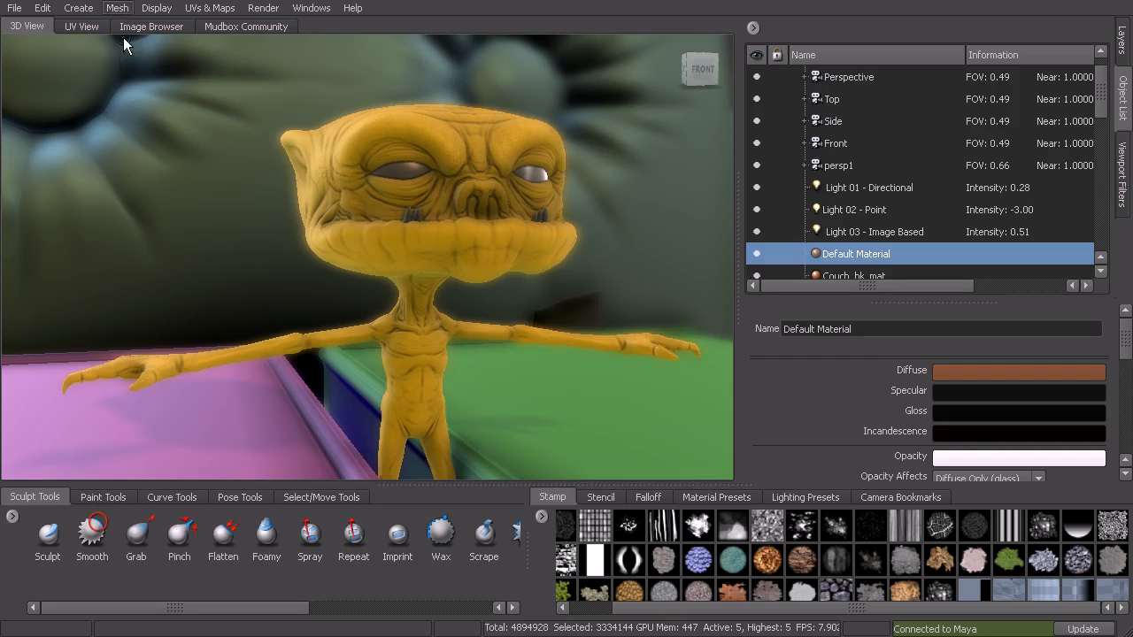
Step: Examine the subdivided imp's UV layout, look over the UVs & Maps commands, and return to the 3D view
left_click(83, 27)
right_click_drag(333, 201, 381, 203, "alt")
left_click(35, 29)
left_click(78, 27)
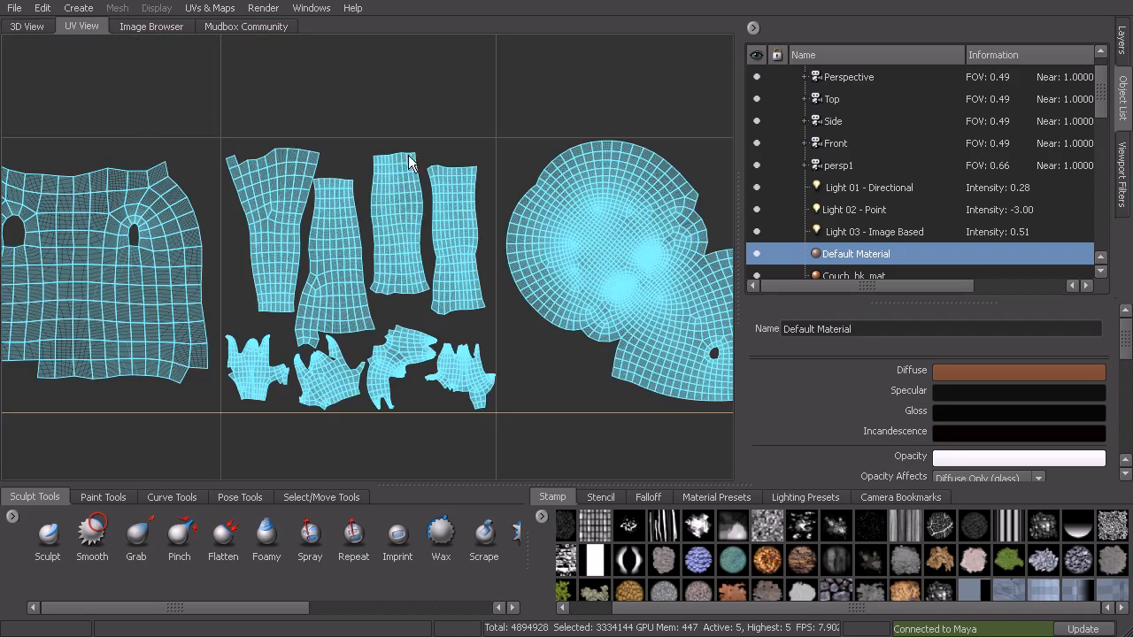
left_click(223, 9)
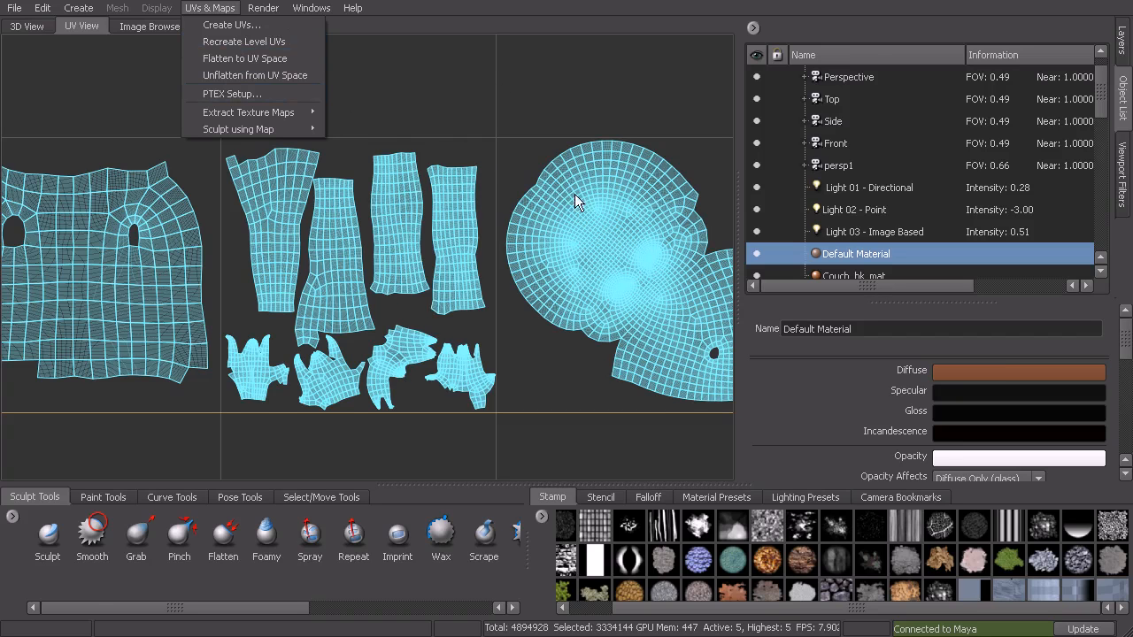
left_click(624, 9)
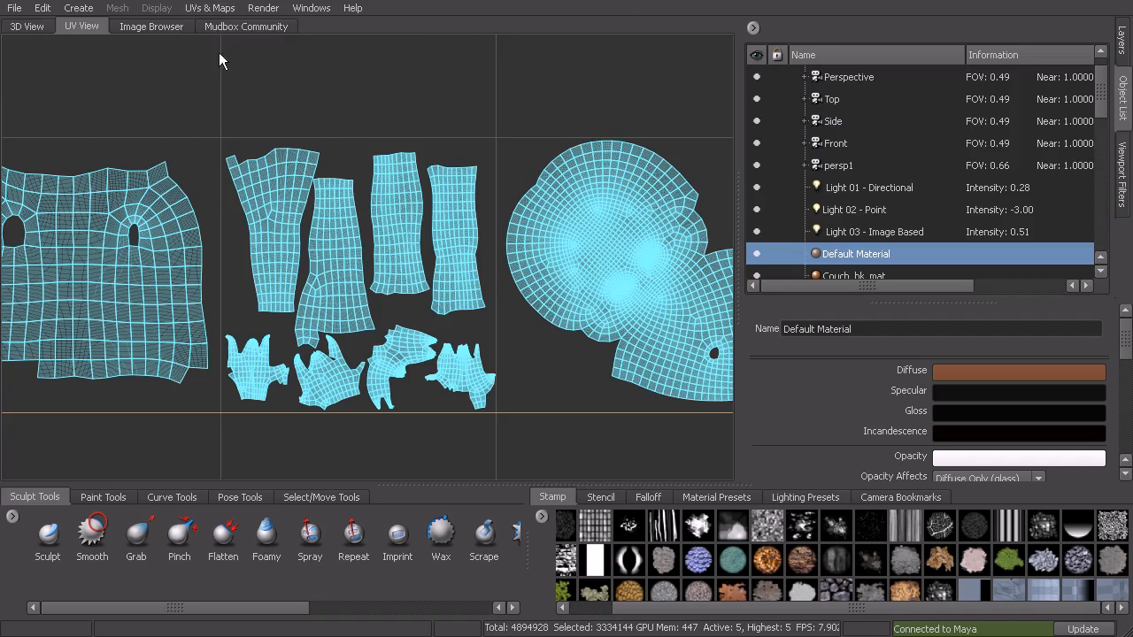
left_click(30, 26)
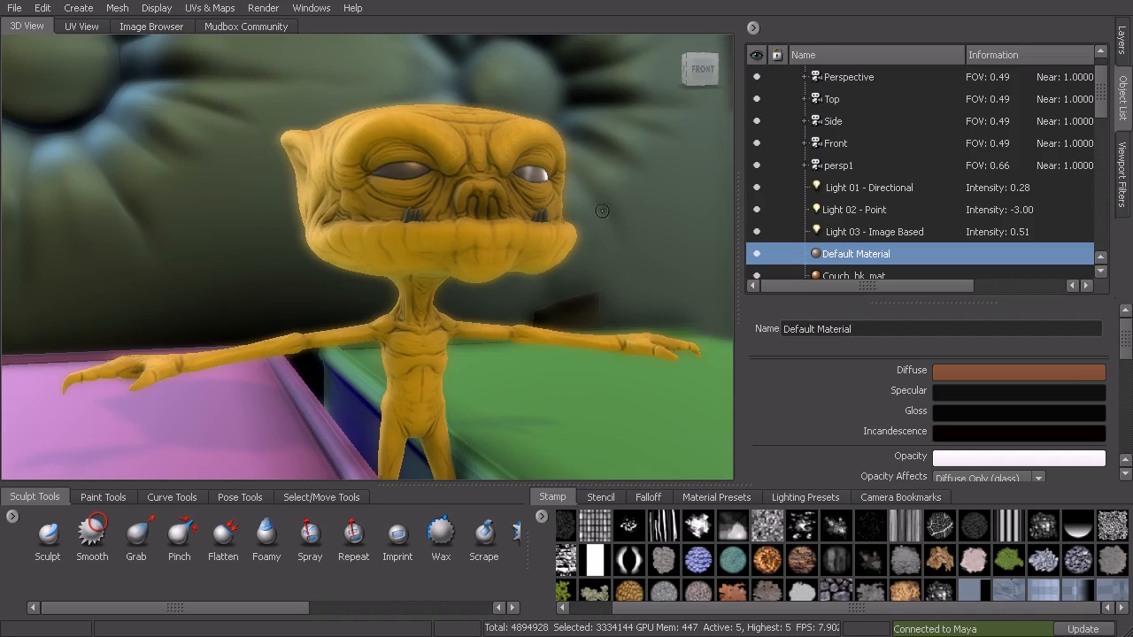
Step: Add the green book to the selection, inspect its UV layout, and return to the 3D view
right_click_drag(624, 321, 498, 284, "alt")
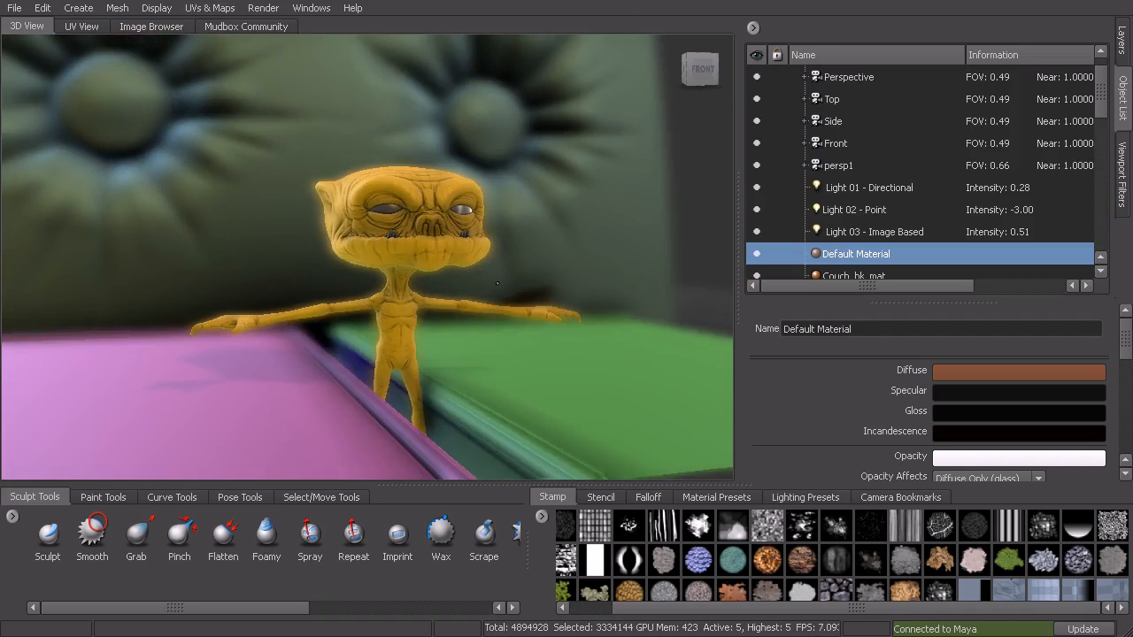
left_click(578, 429)
left_click(93, 25)
middle_click_drag(199, 243, 482, 232, "alt")
right_click_drag(482, 232, 457, 271, "alt")
middle_click_drag(457, 275, 333, 231, "alt")
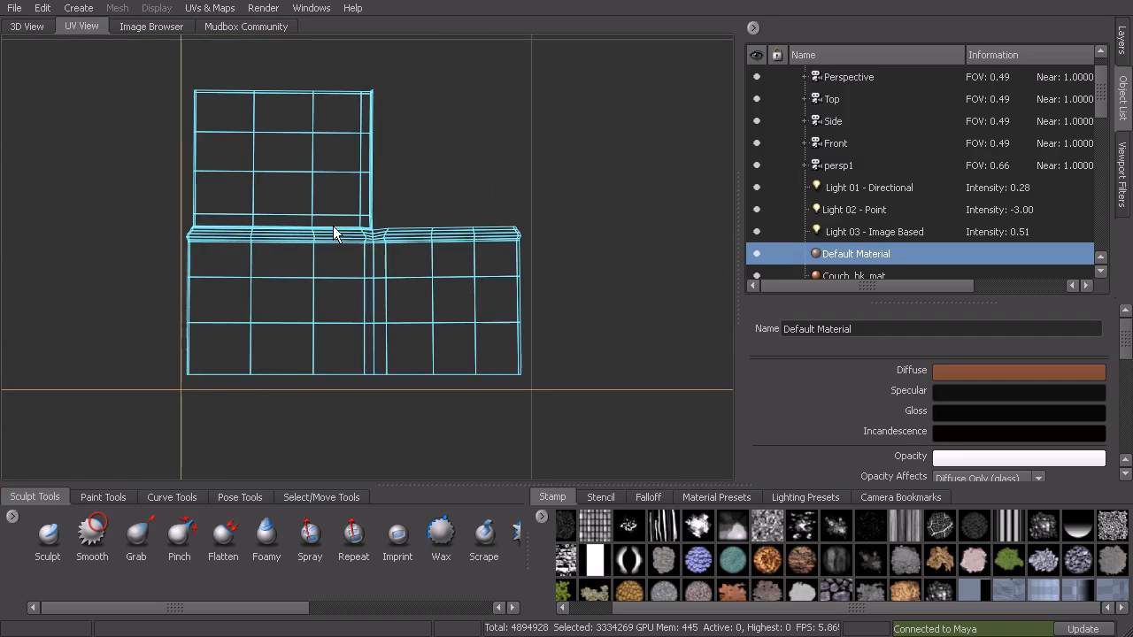
left_click(28, 26)
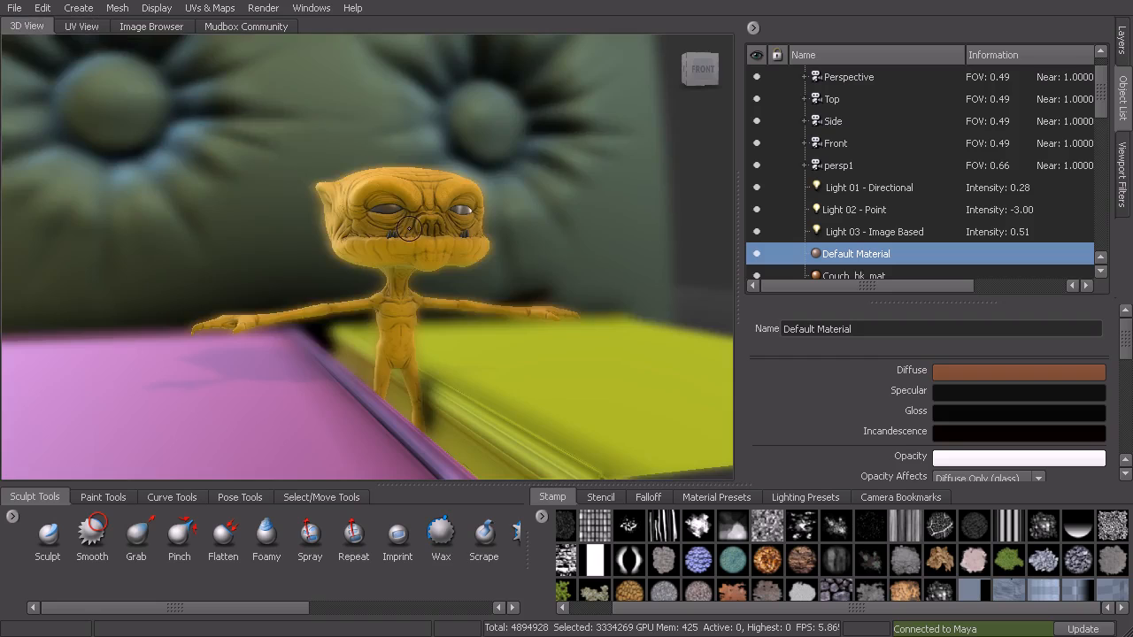
Step: Add the tufted couch back to the selection, inspect its UV layout, and return to the 3D view
left_click(240, 141)
left_click(77, 28)
right_click_drag(576, 266, 460, 240, "alt")
left_click(18, 26)
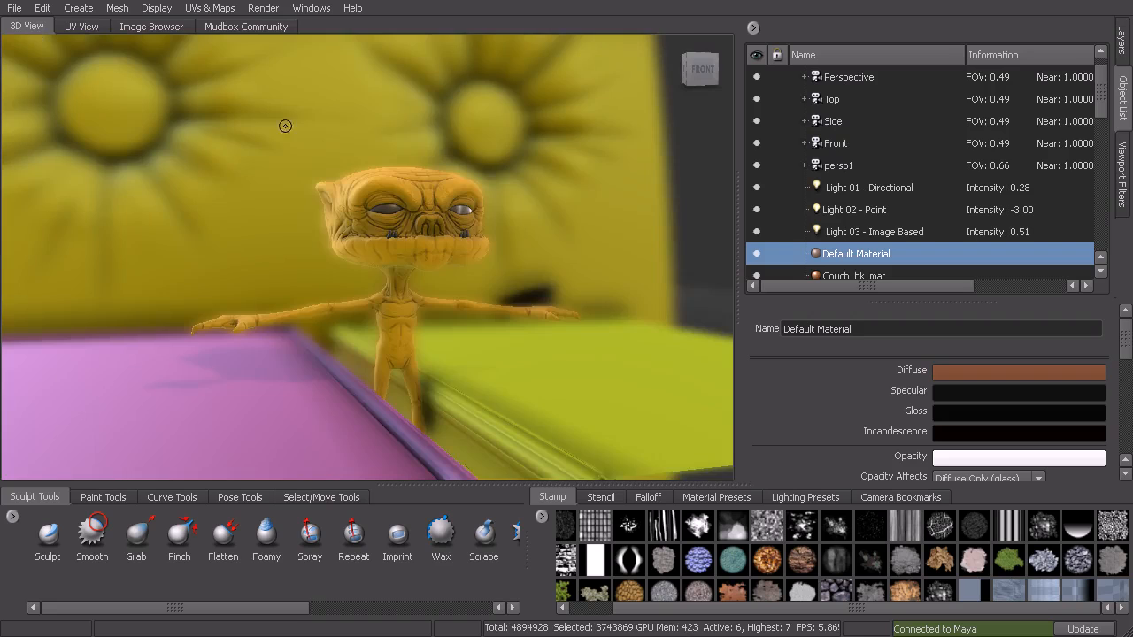
right_click_drag(339, 199, 384, 212, "alt")
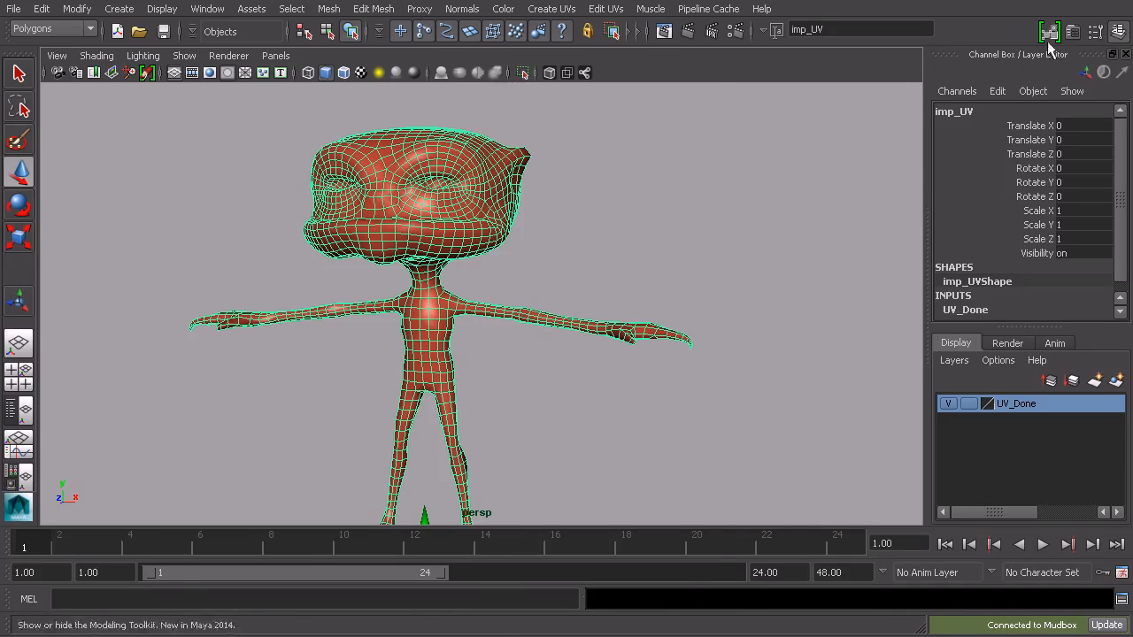
Step: Minimize Maya and switch back to the Mudbox scene
left_click(1085, 1)
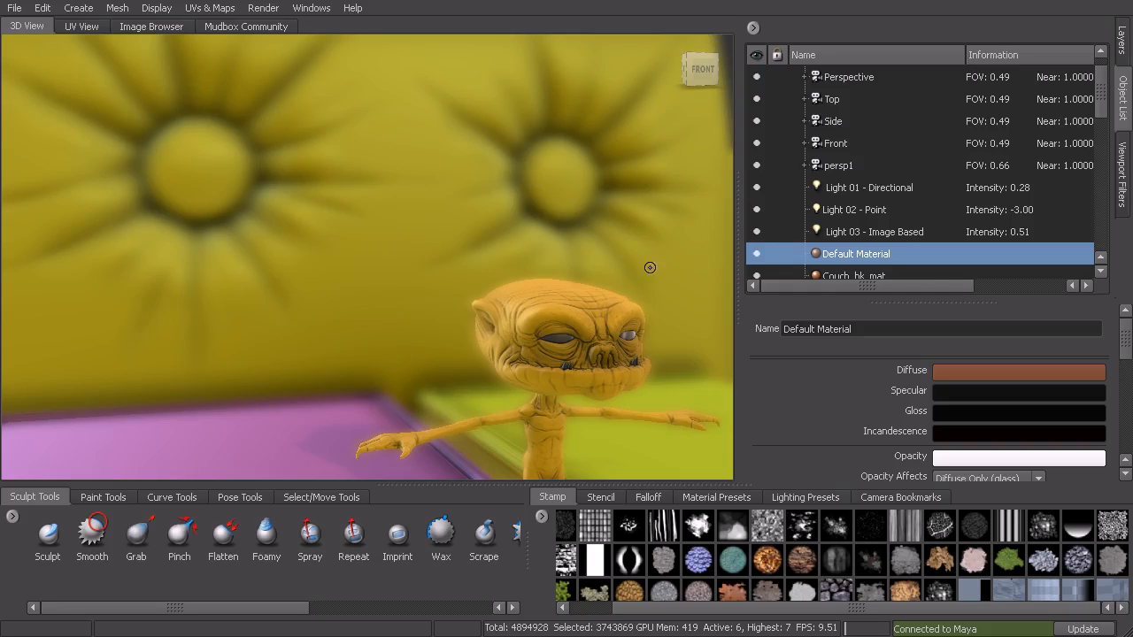